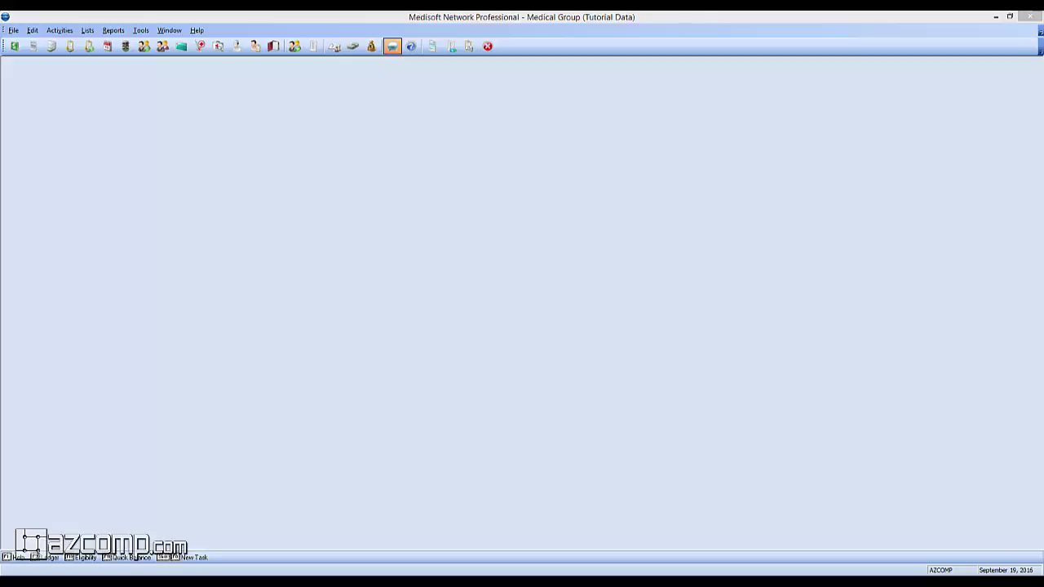
- Open Revenue Management, enlarge its window, and bring up the Communications configuration
left_click(60, 31)
mouse_move(122, 317)
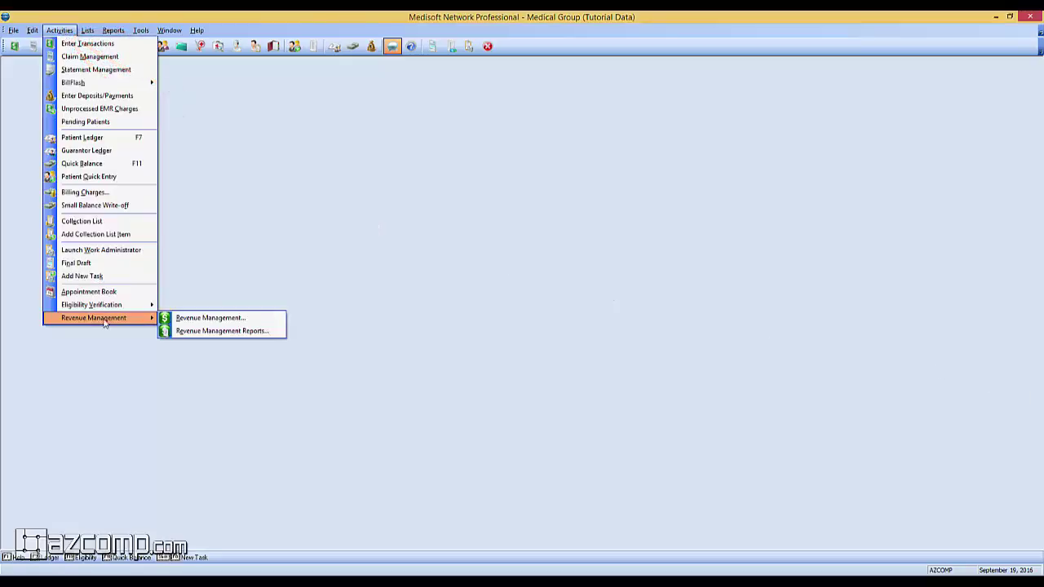
left_click(182, 322)
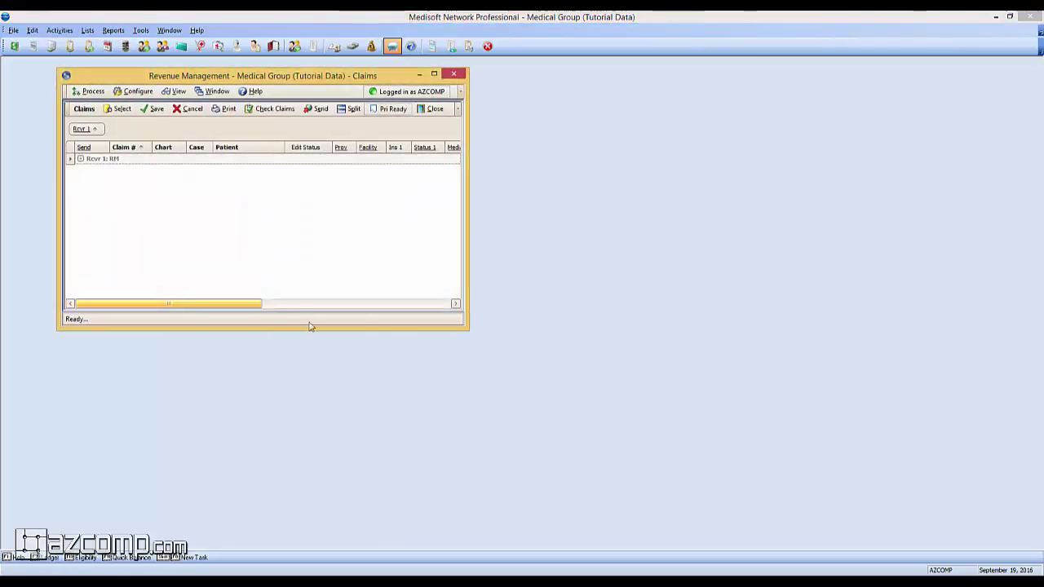
left_click_drag(468, 329, 718, 459)
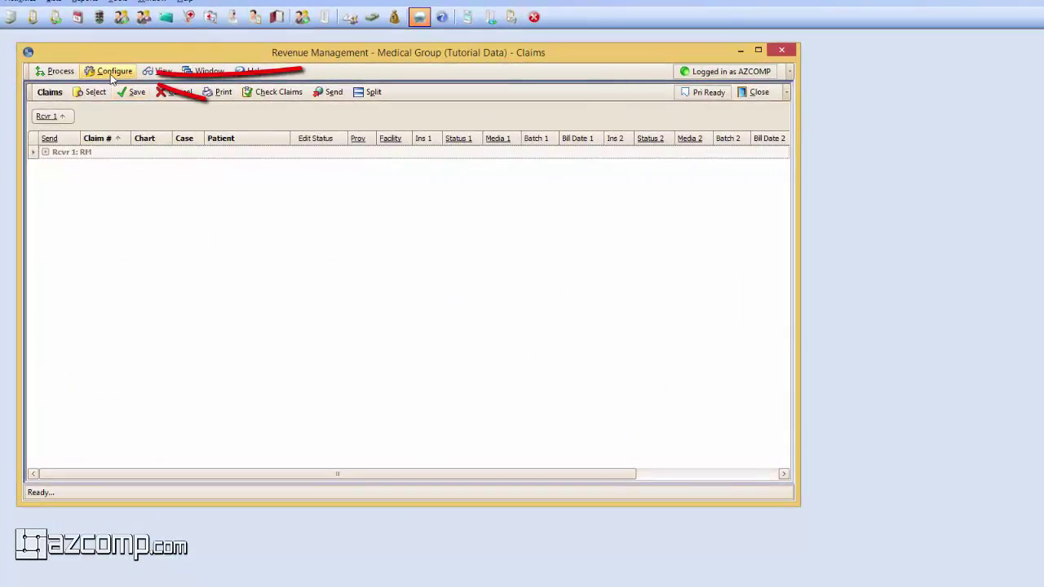
left_click(111, 73)
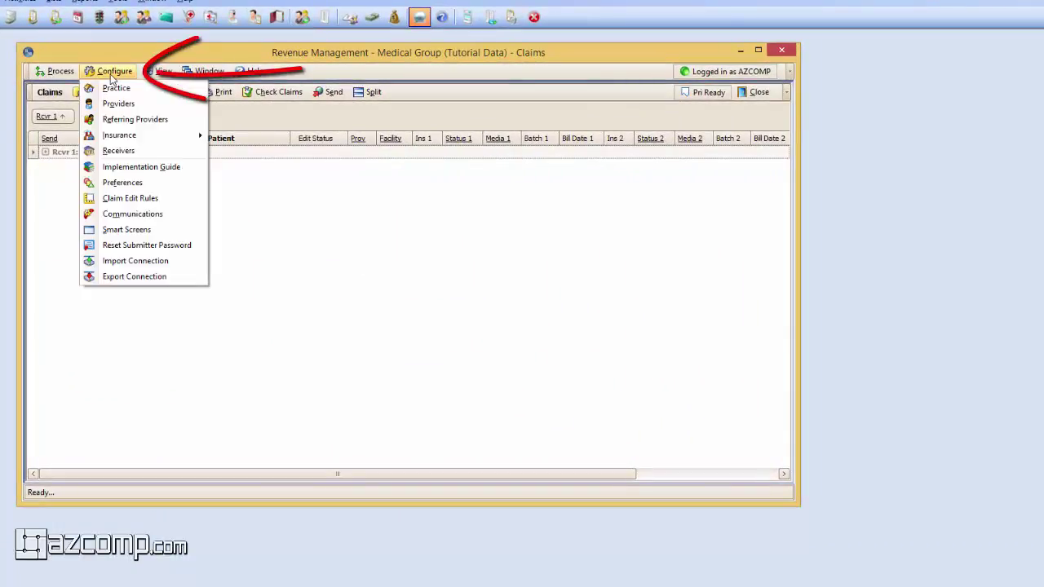
left_click(132, 215)
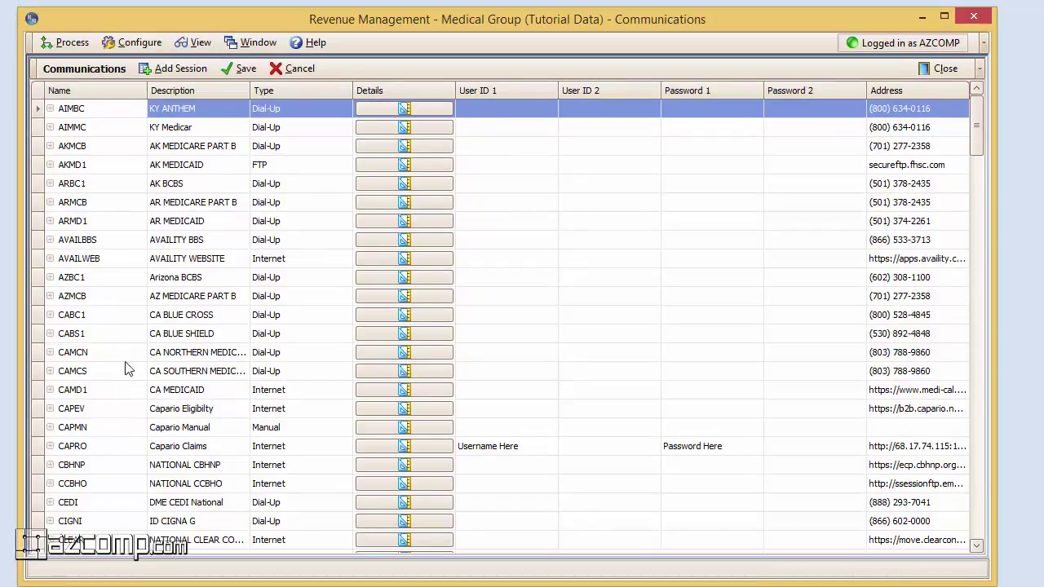
- Open the details of the CAPRO (Capario Claims) session, accept its web address, and display its scripts
left_click(91, 446)
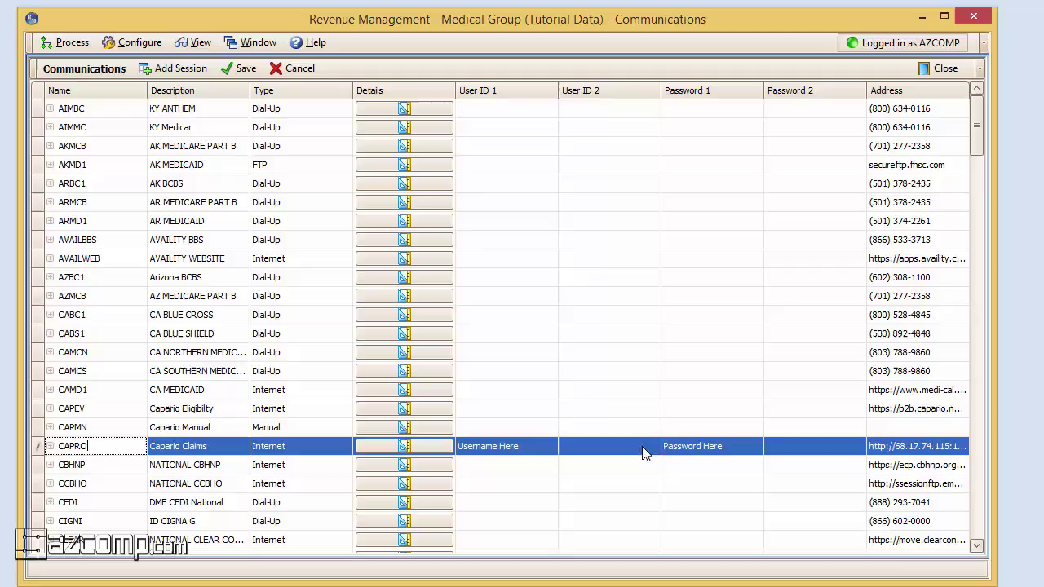
left_click(425, 446)
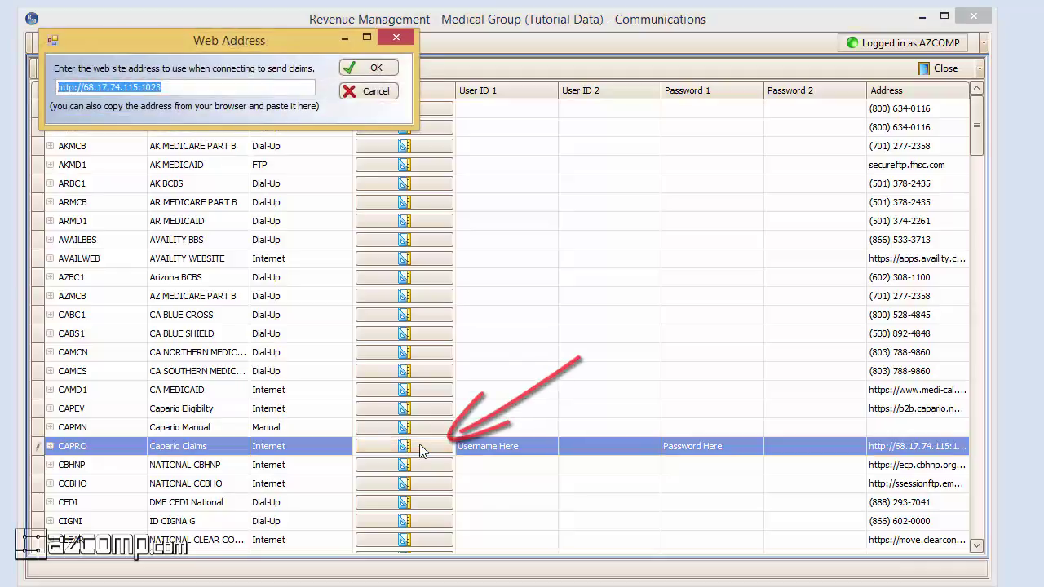
left_click(358, 64)
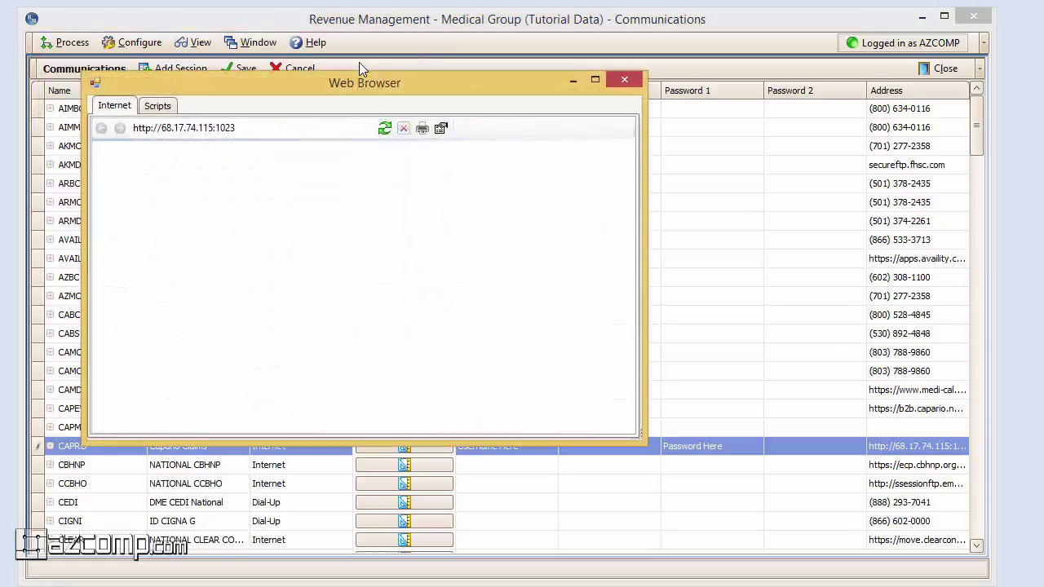
left_click(157, 107)
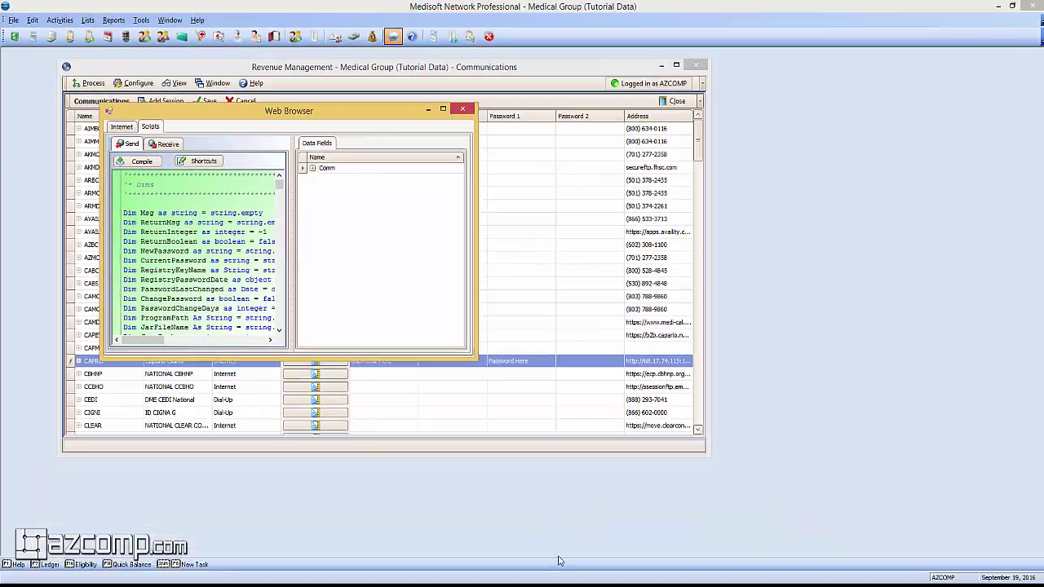
- Open Notepad and copy the entire Send script of the Capario Claims session into the blank document
key("super")
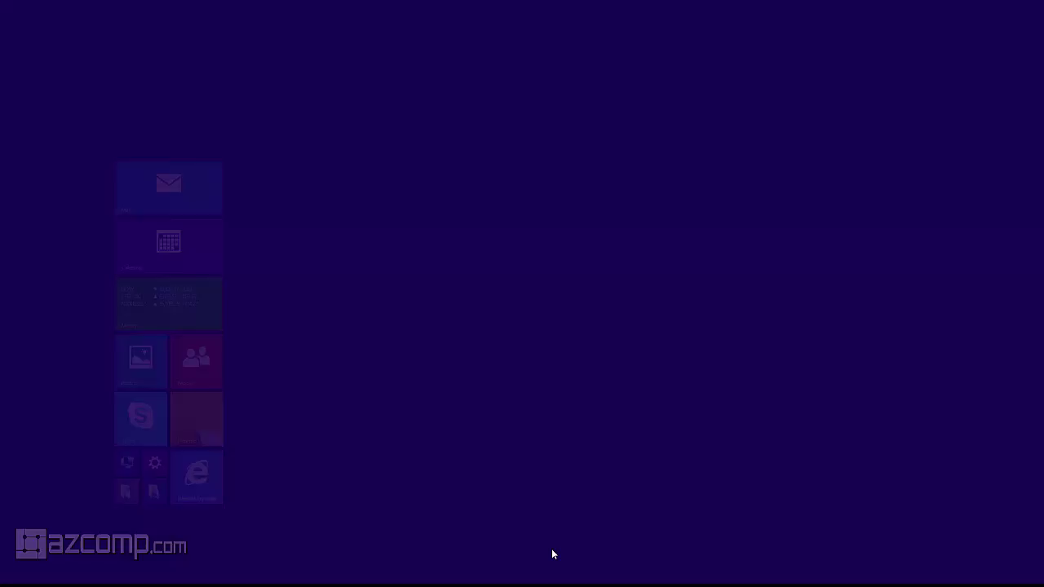
type("notepad")
key("Return")
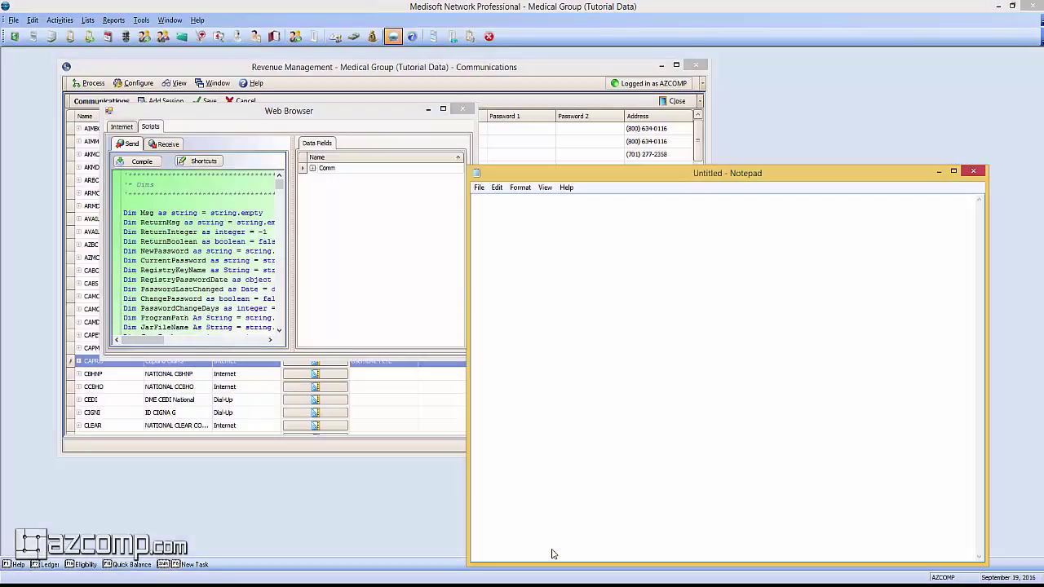
key("alt+Tab")
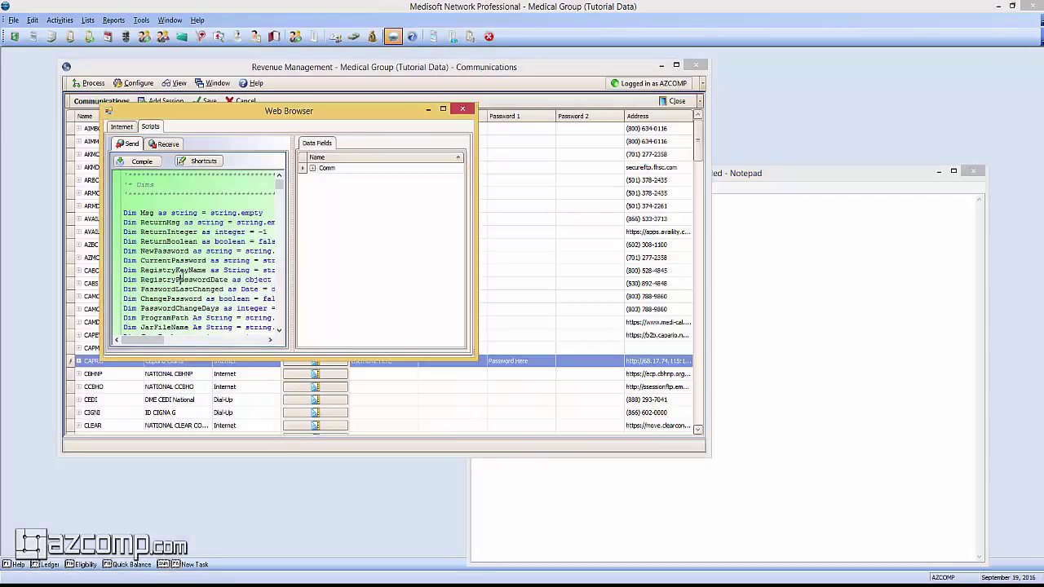
key("ctrl+a")
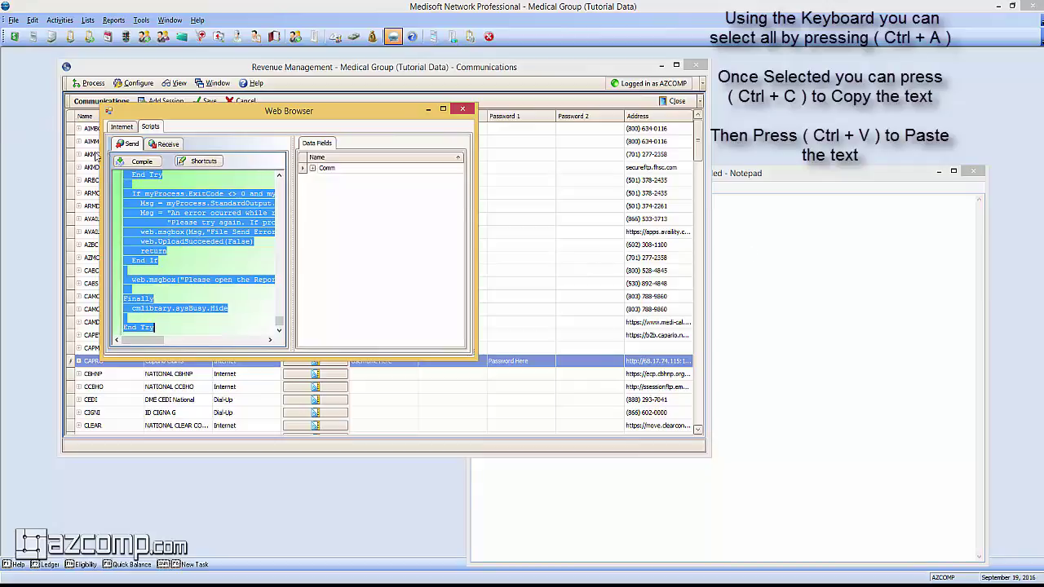
key("ctrl+c")
left_click(857, 447)
key("ctrl+v")
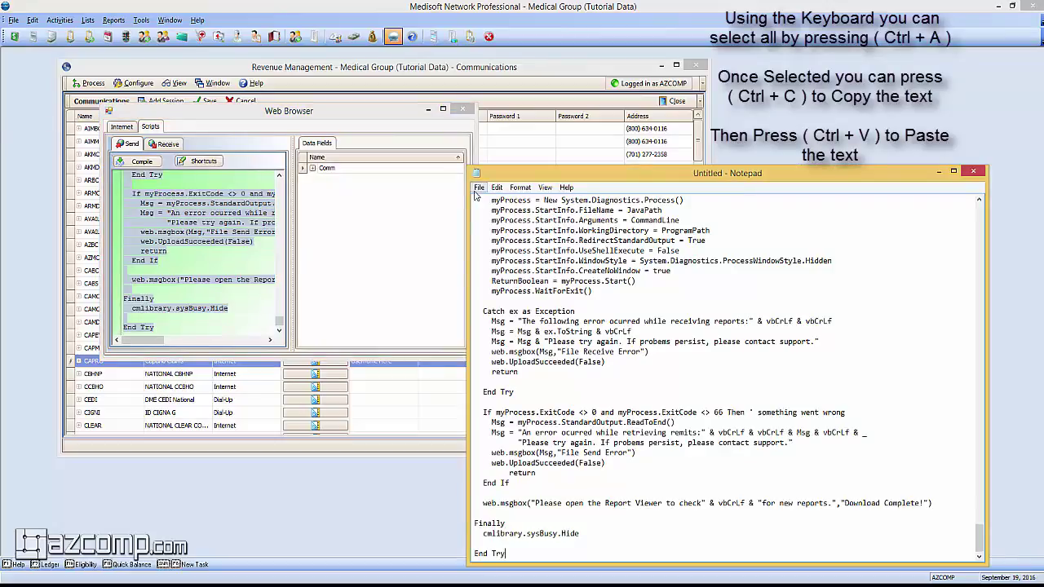
- Save the Notepad document to the Desktop as "send script", replacing the existing file
left_click(480, 188)
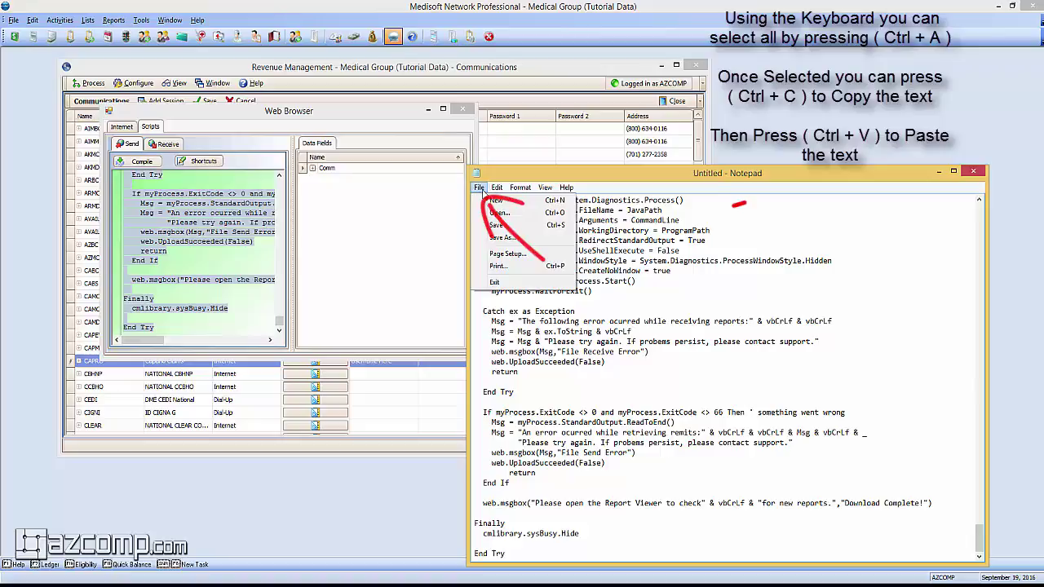
left_click(506, 238)
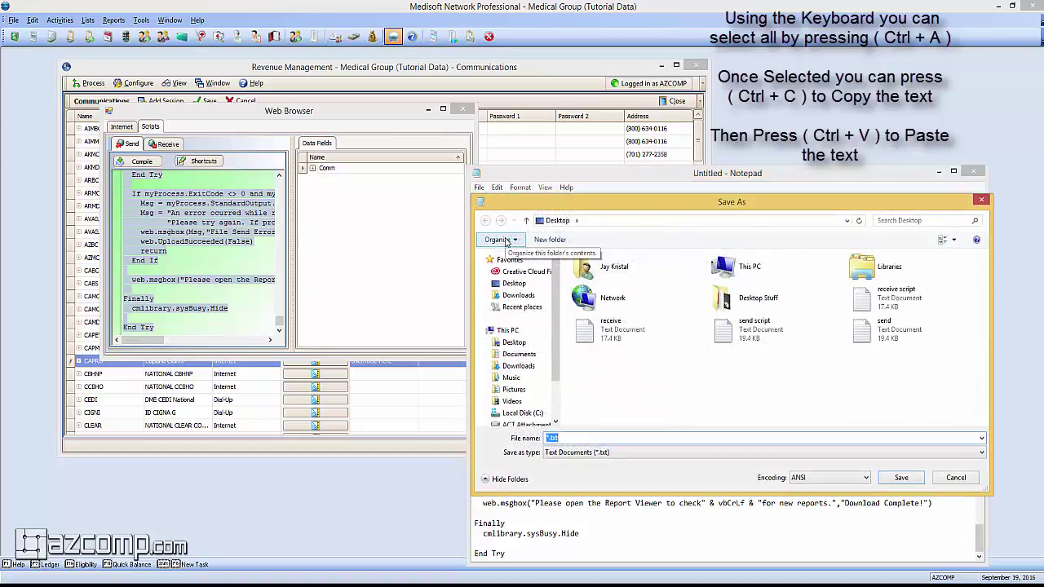
type("send scrip")
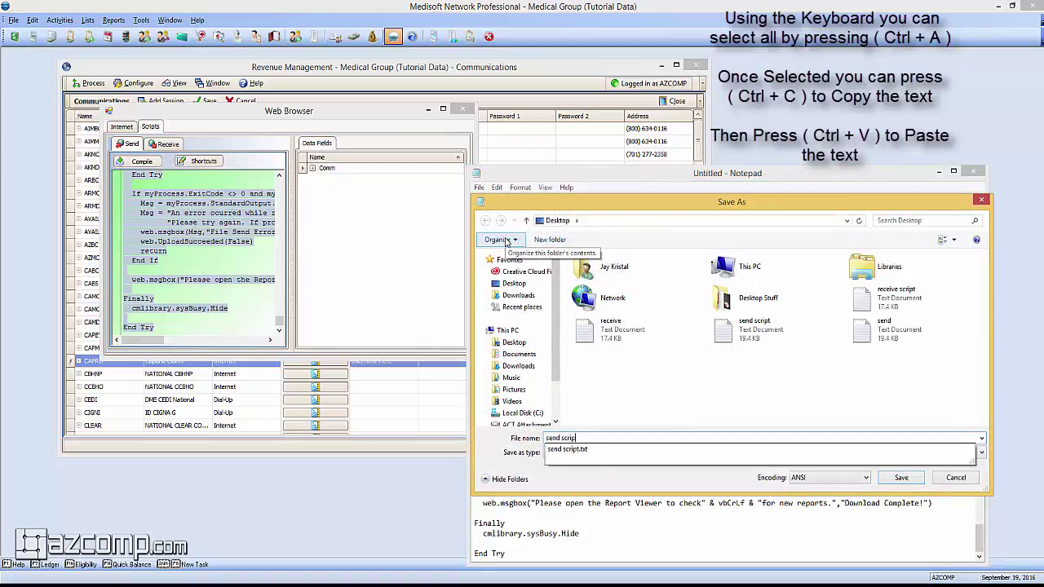
type("t")
key("Return")
key("y")
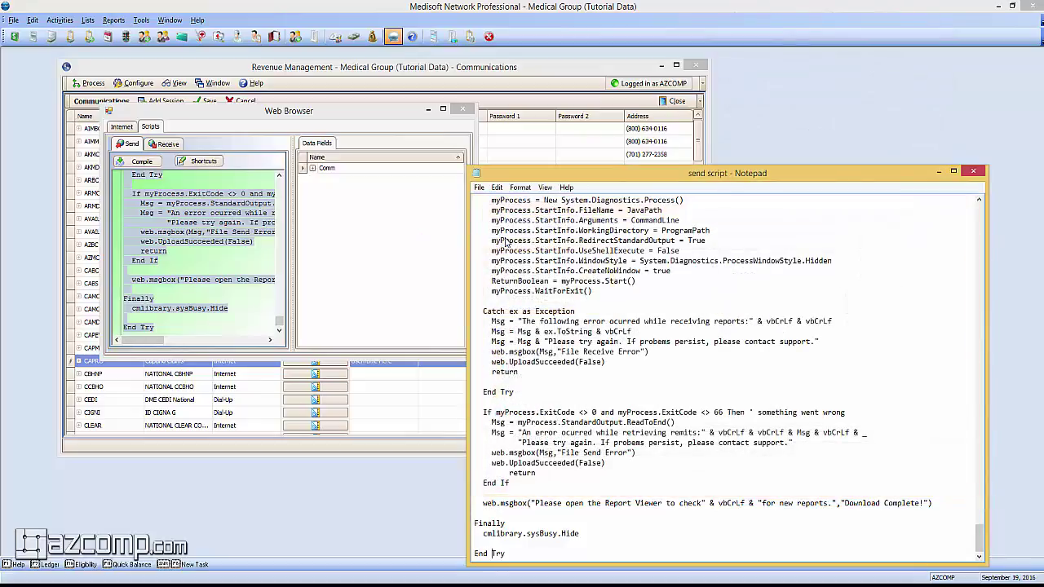
- Start a new Notepad document and copy the session's entire Receive script into it
left_click(481, 188)
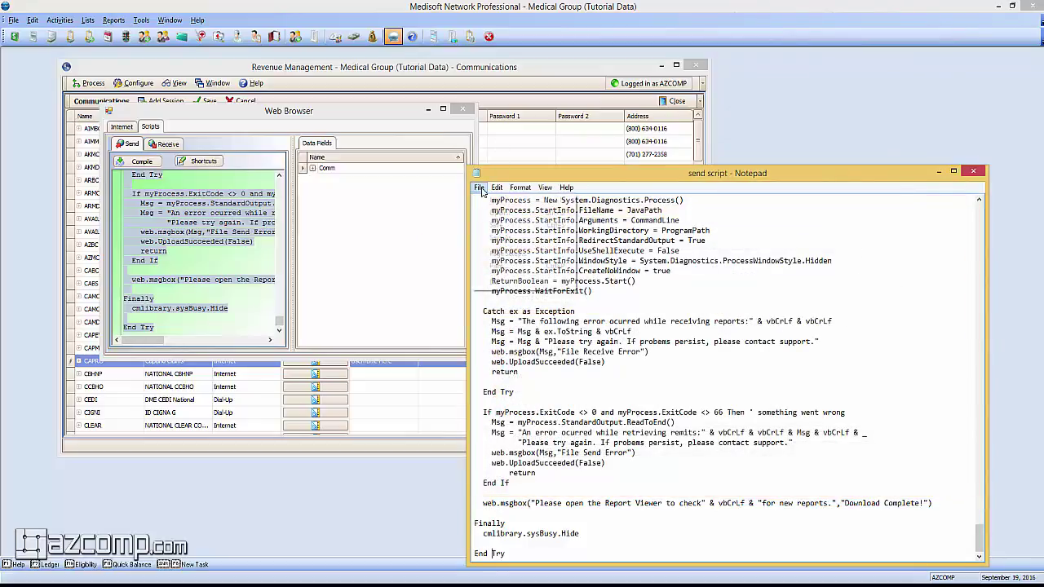
left_click(490, 201)
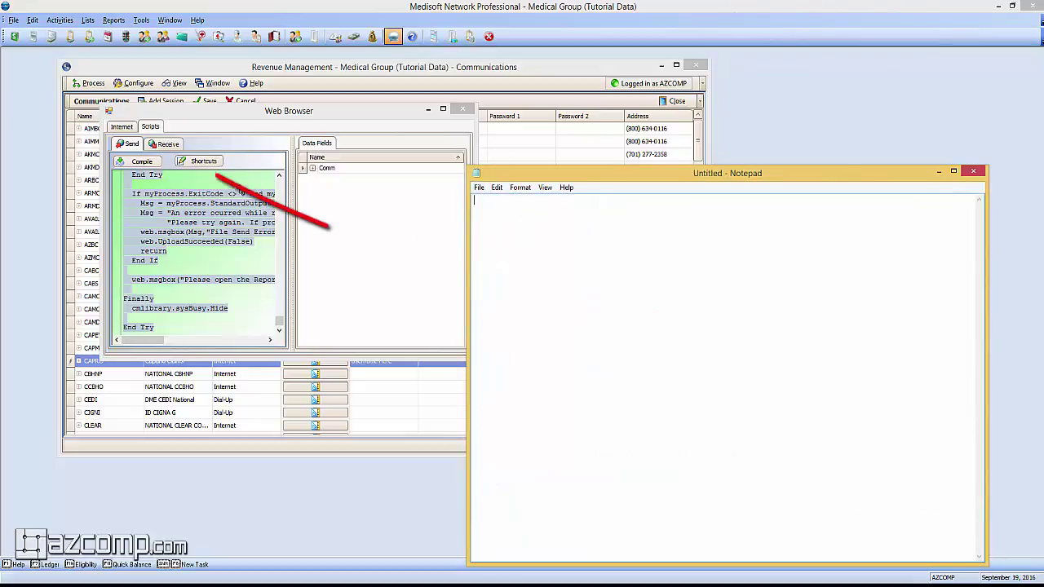
left_click(186, 251)
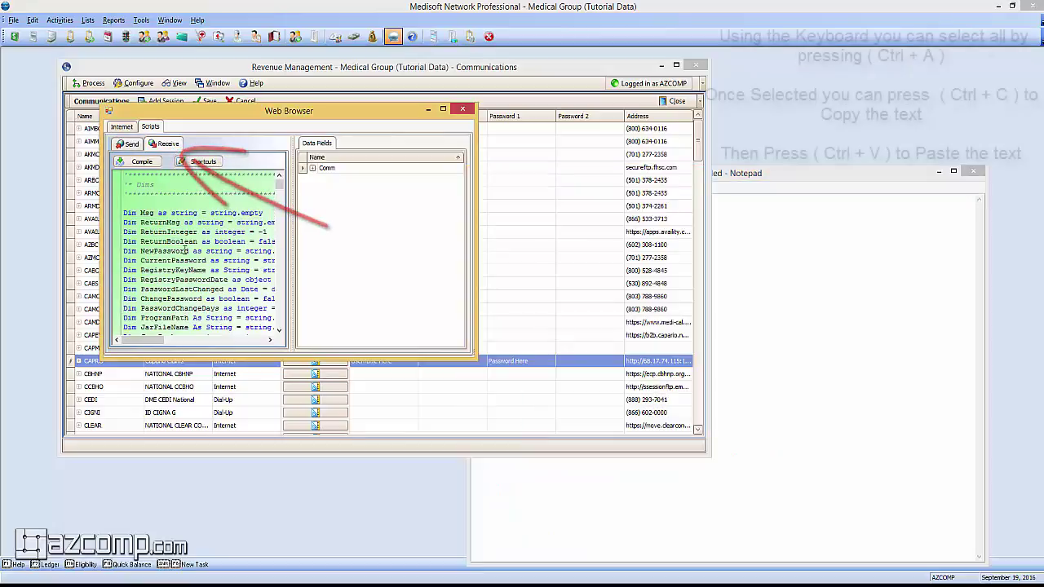
key("ctrl+a")
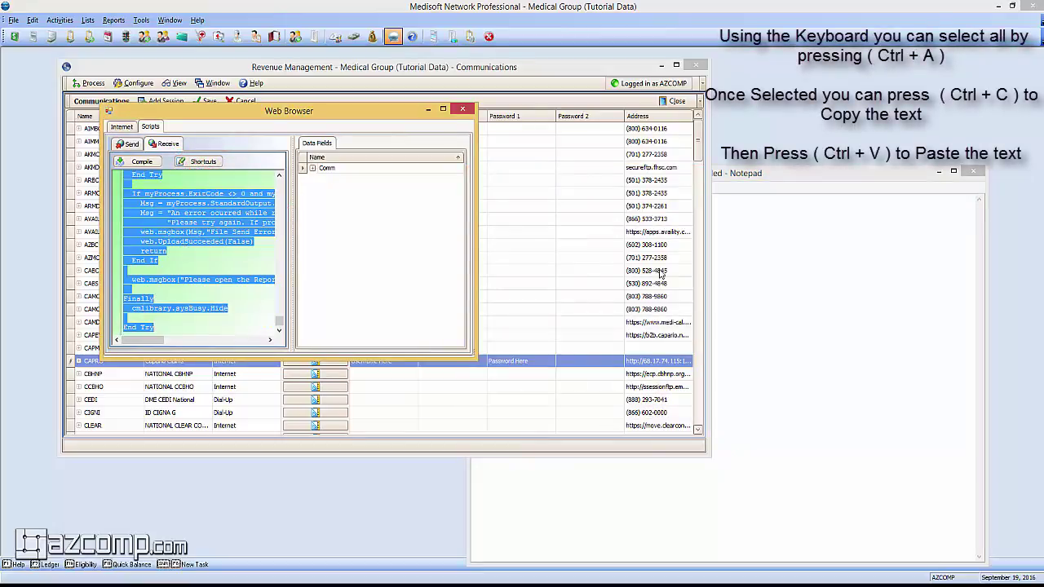
left_click(758, 267)
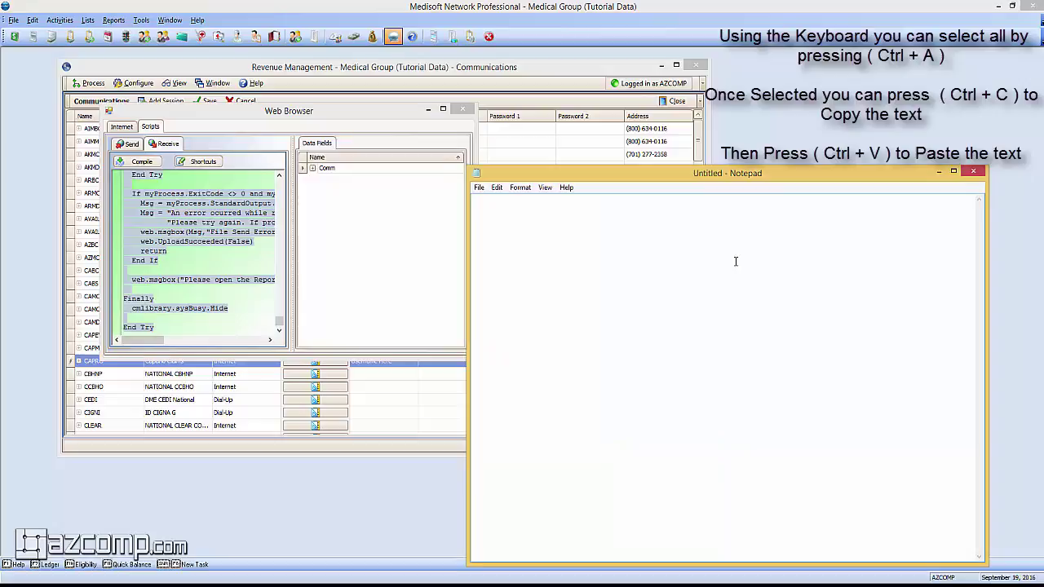
key("ctrl+v")
- Save the document to the Desktop as "receive script", replacing the existing file, and close the session's script window
left_click(478, 189)
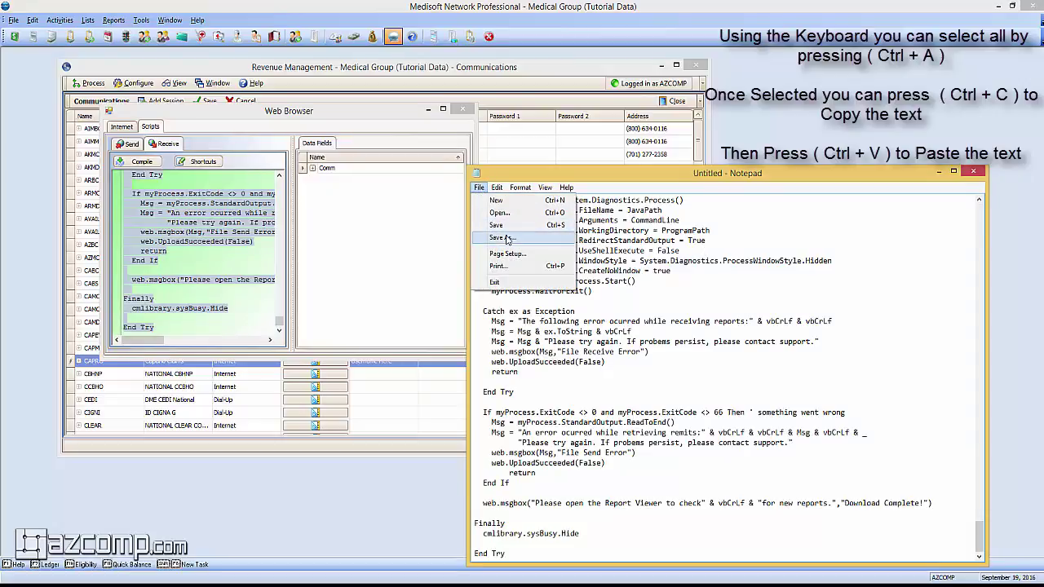
left_click(499, 238)
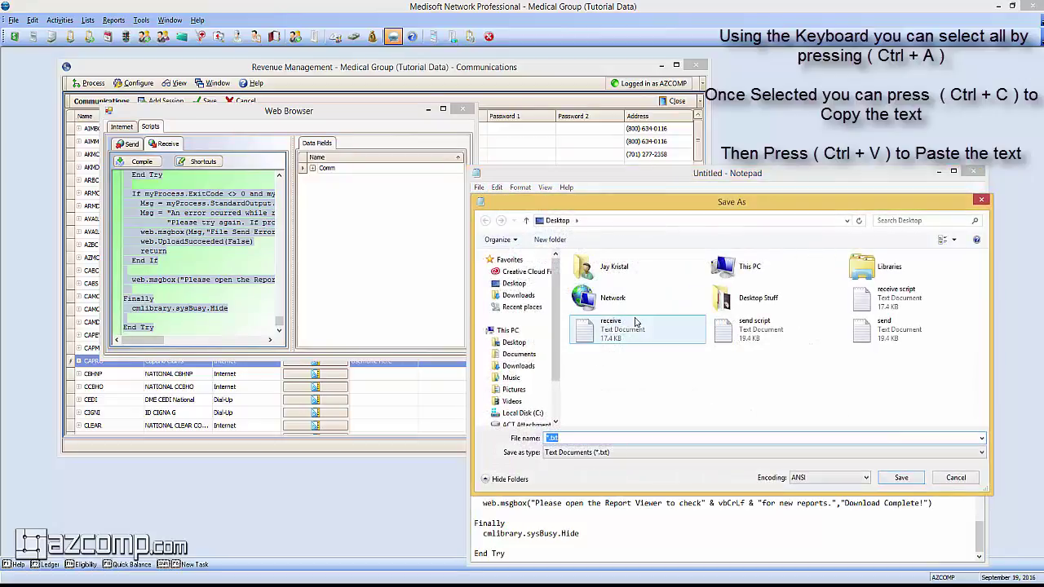
type("rece")
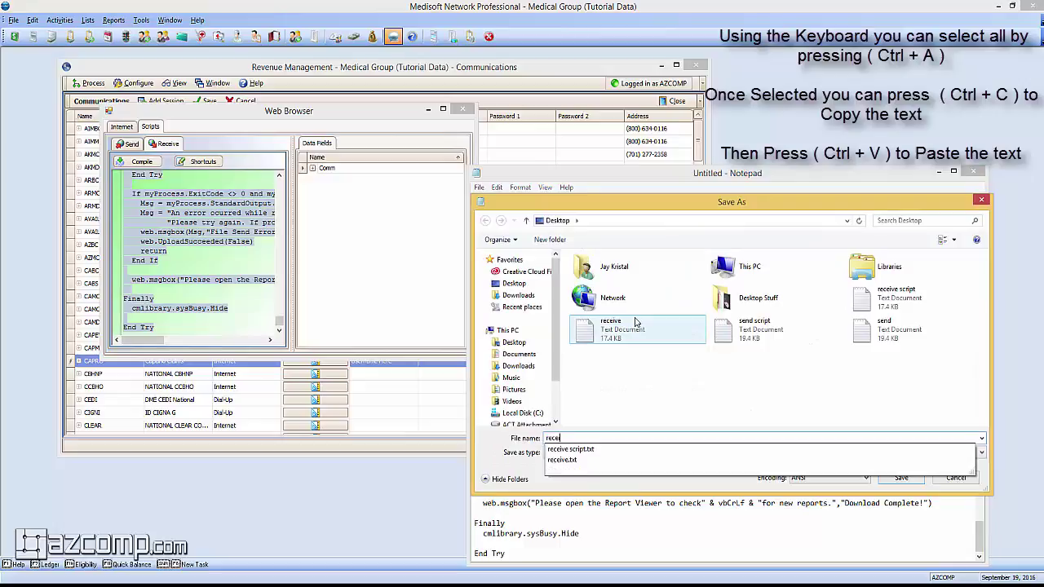
type("ive script")
key("Return")
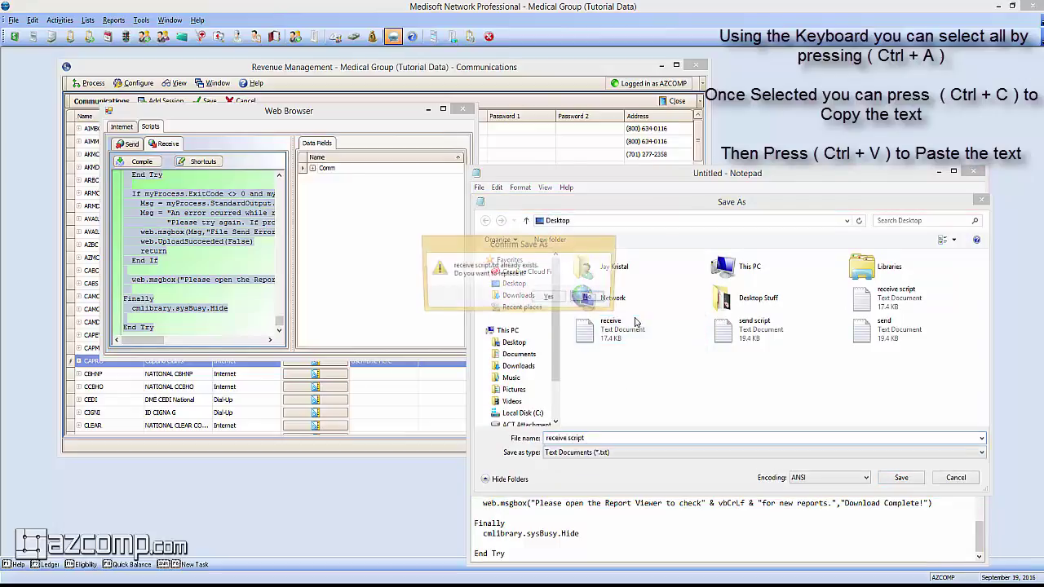
key("y")
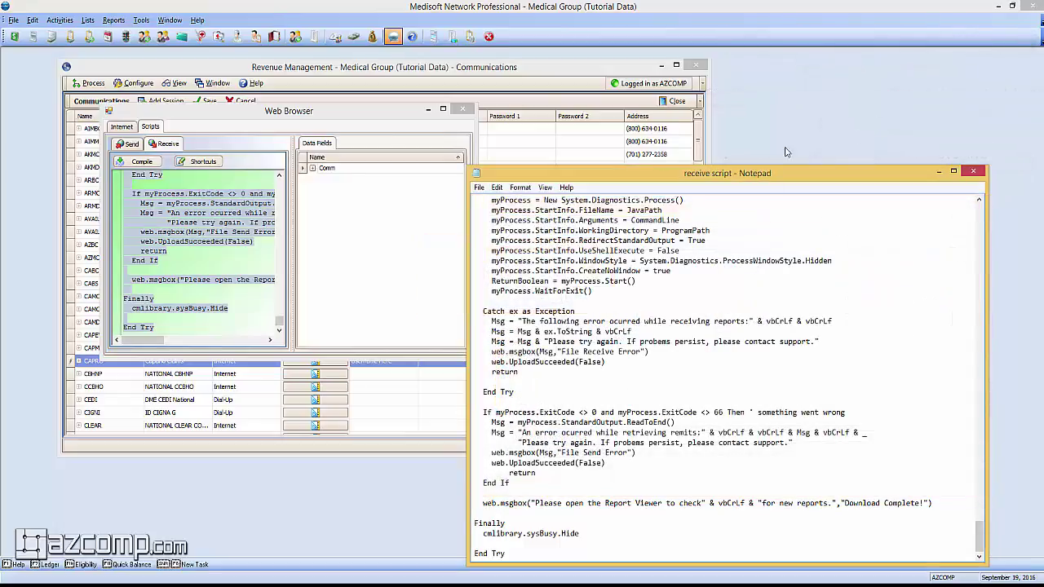
left_click(385, 117)
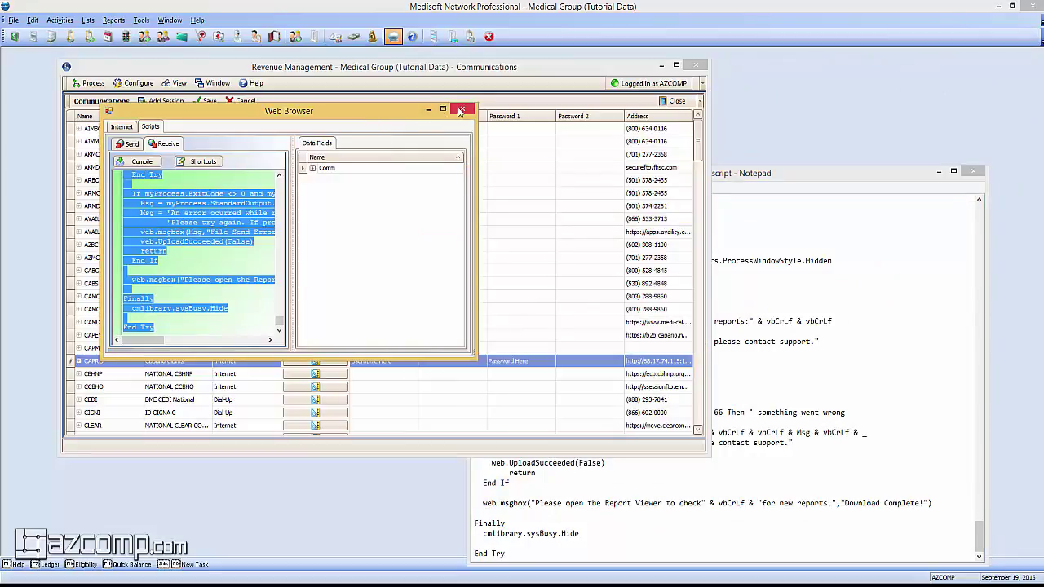
left_click(460, 110)
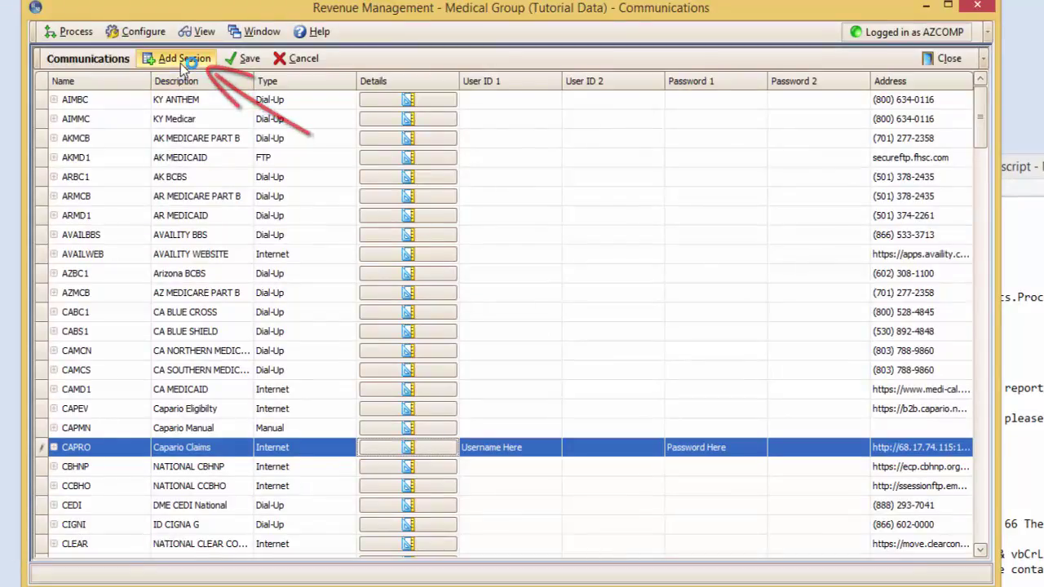
- Add a communications session named CHANGE with the description "Change Healthcare" and the type Internet
left_click(181, 64)
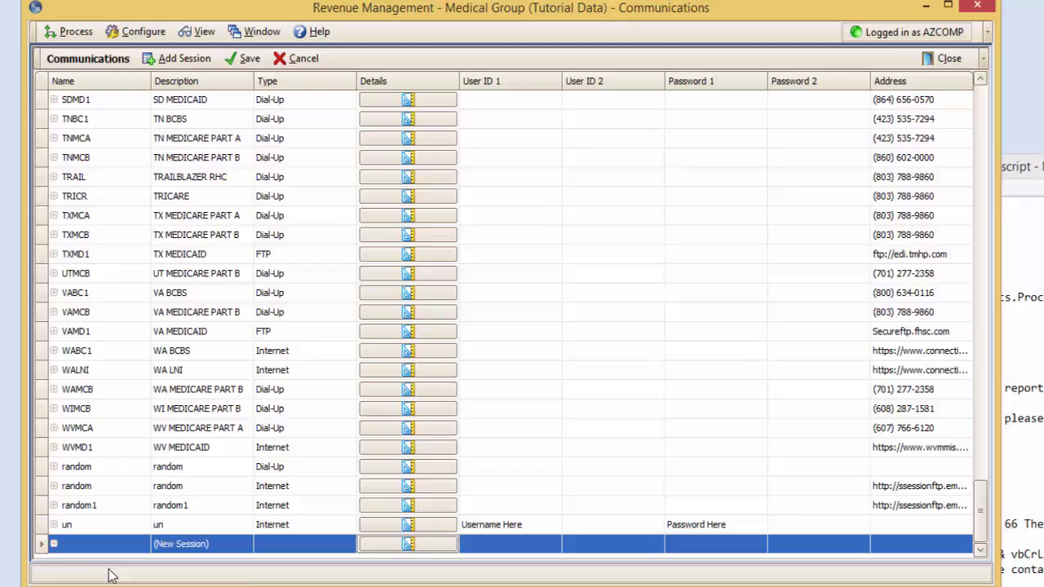
left_click(94, 543)
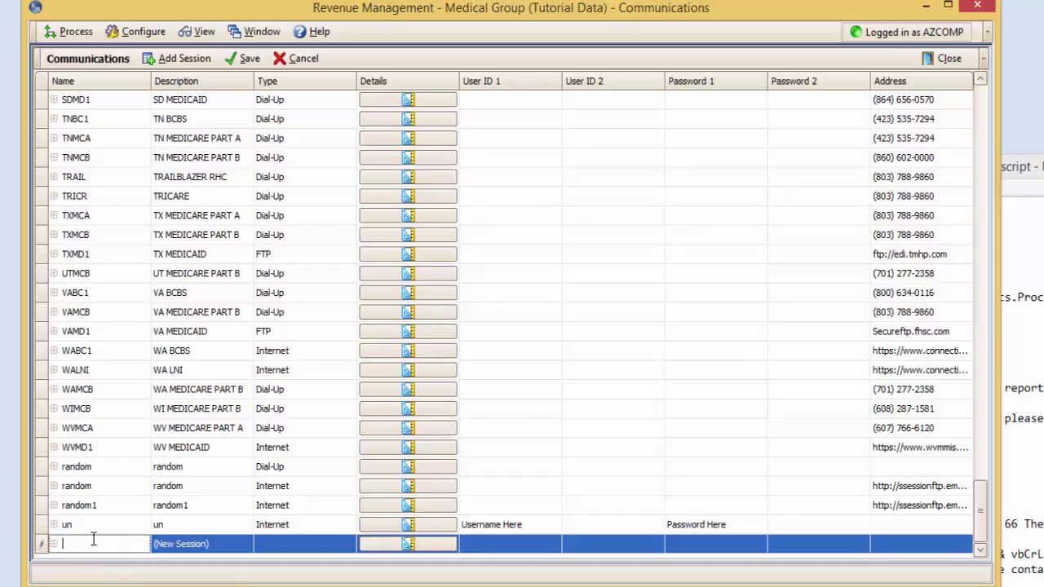
type("CHANGE")
key("Tab")
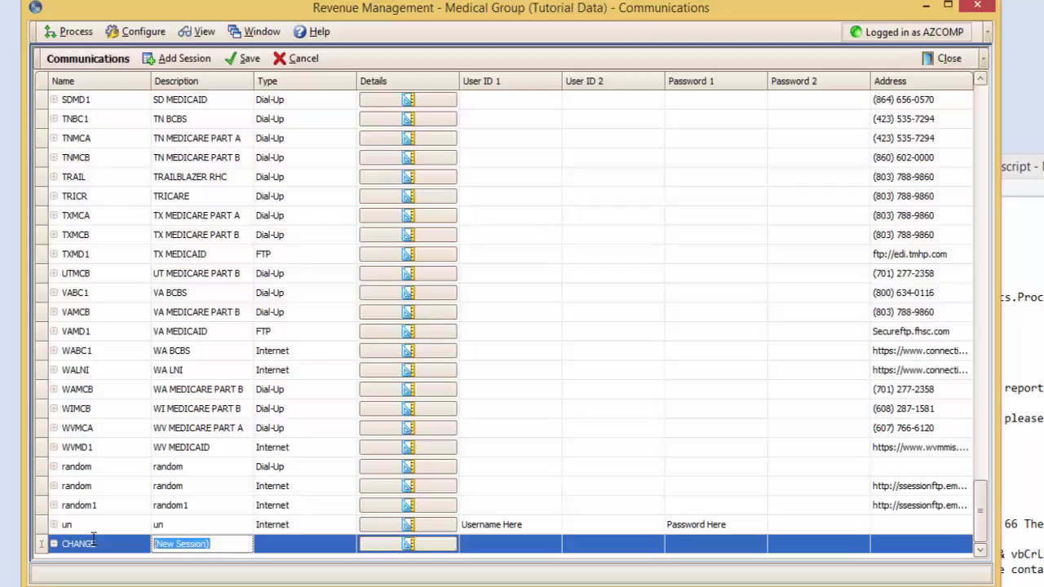
type("Change Health")
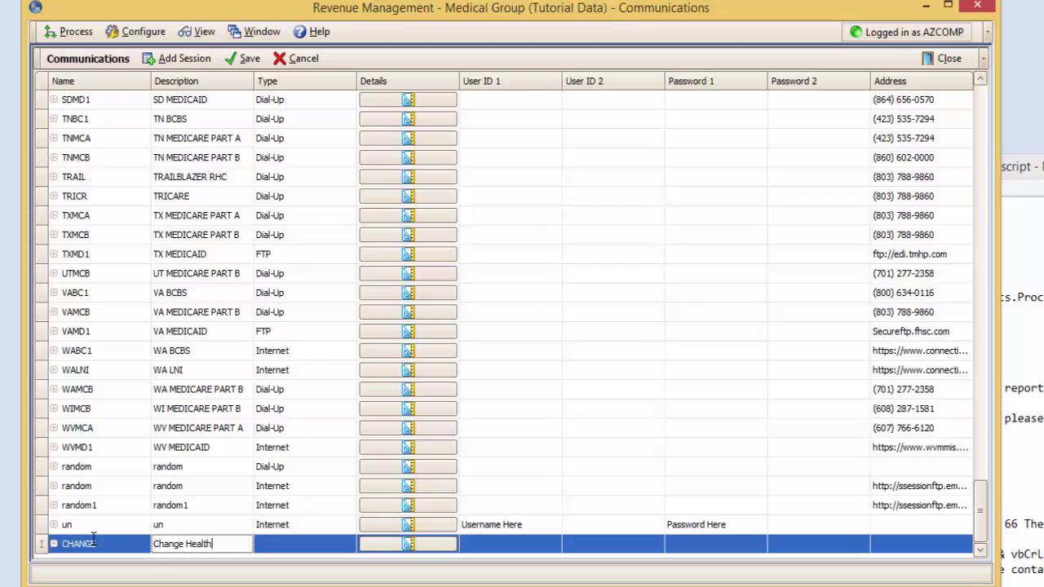
type("care")
left_click(322, 544)
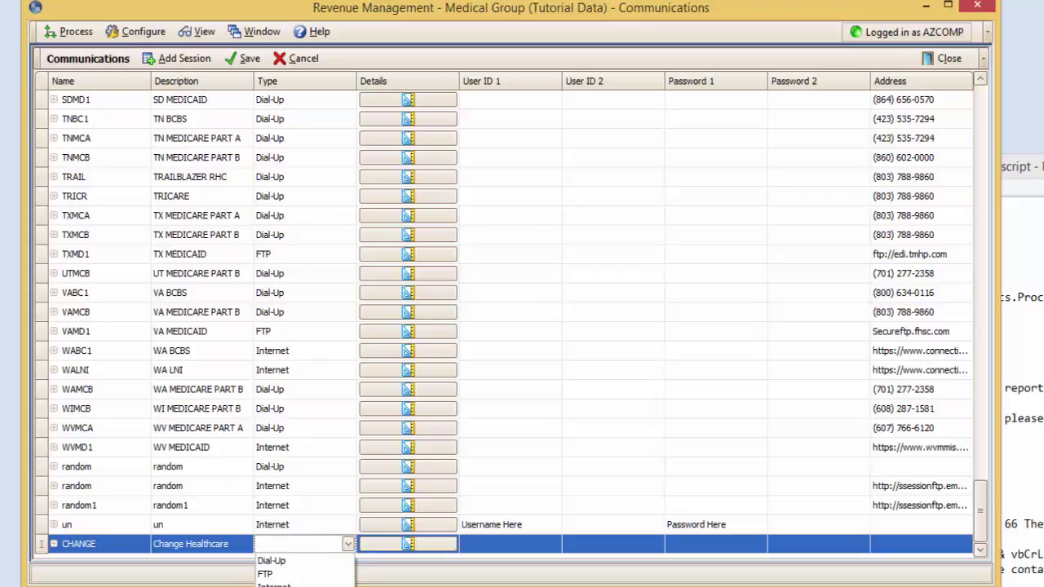
left_click(278, 583)
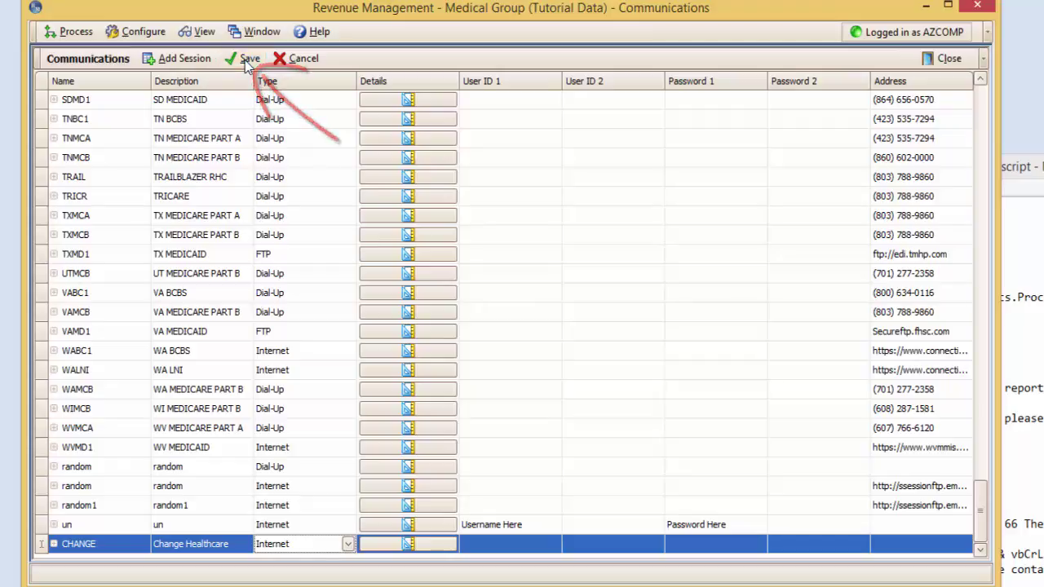
- Sort the sessions by name and enter the account username as User ID 1 and the account password as Password 1 for the CHANGE session
left_click(98, 83)
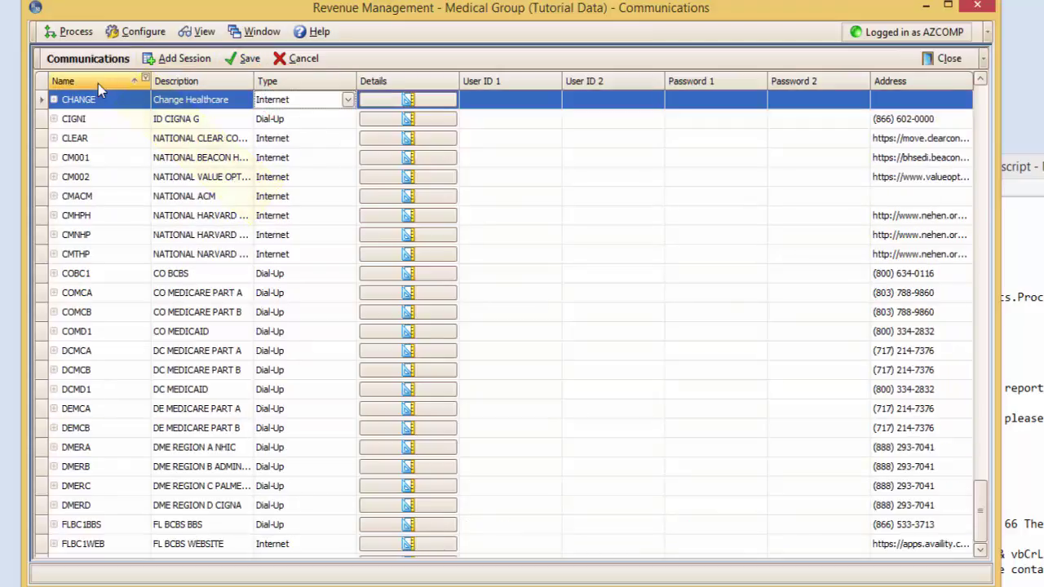
scroll(139, 151, "up", 4)
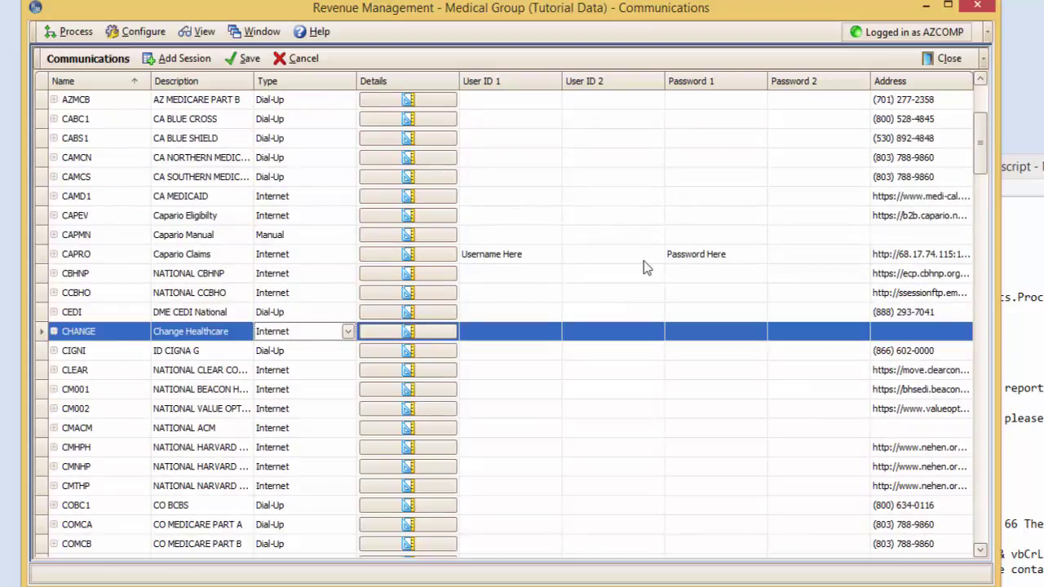
left_click(506, 341)
type("Username Here")
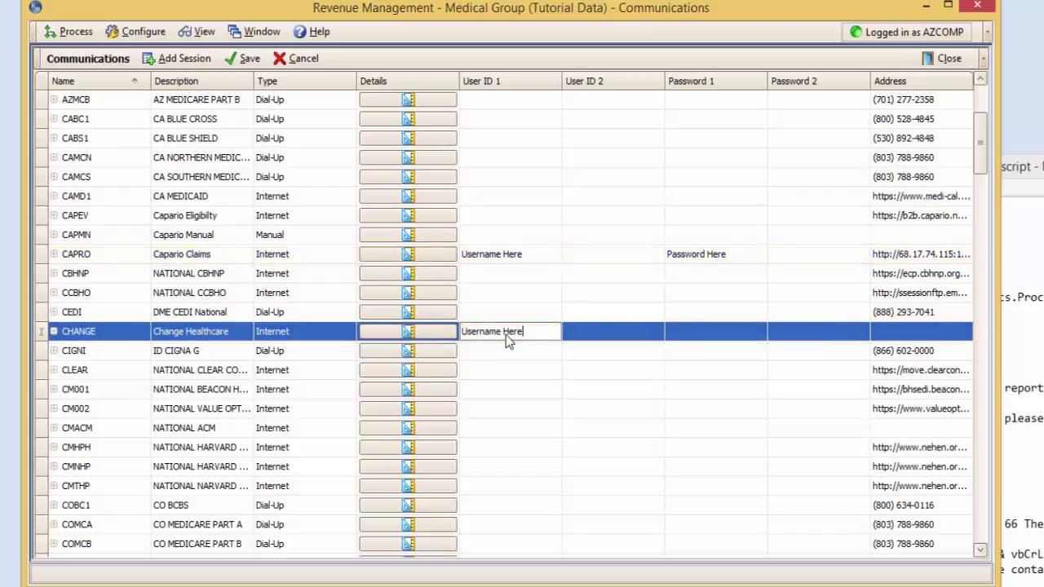
key("Tab")
key("Tab")
type("Password ")
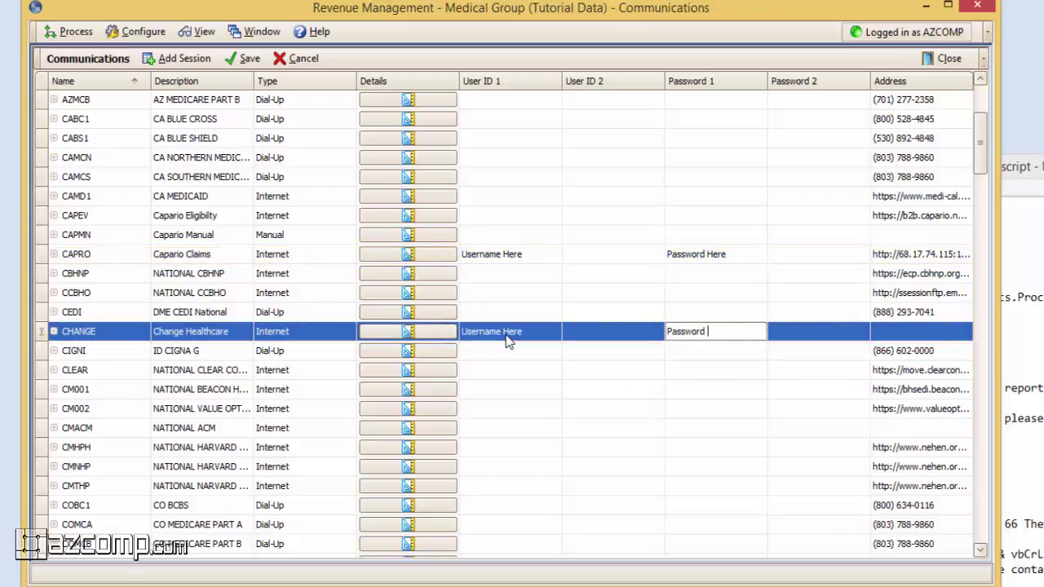
type("Here")
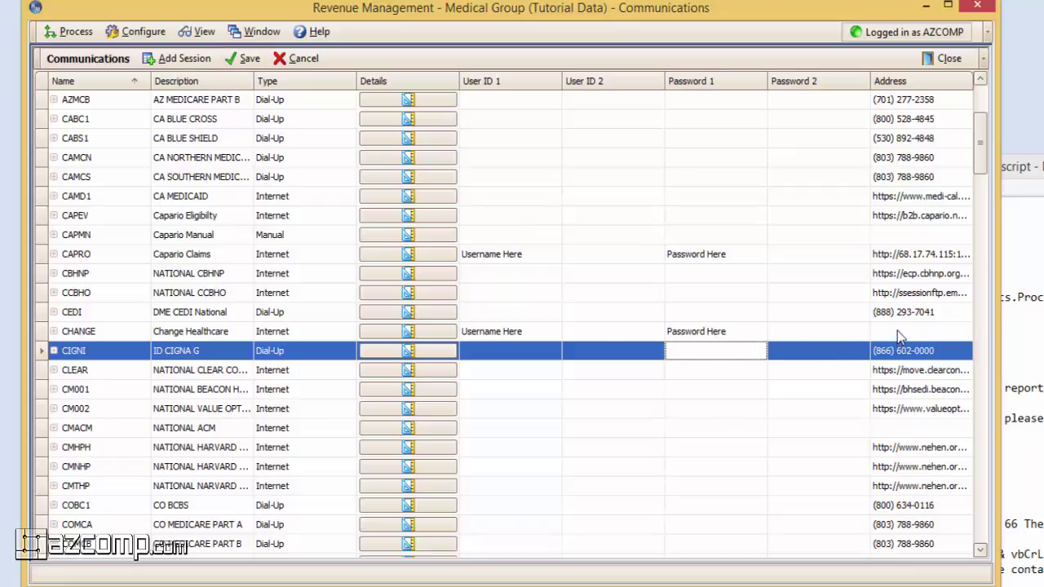
- Open the CHANGE session's details, switch to the Emdeon EMF Migration page in the browser, and download and keep the FileTransfer.jar file
left_click(424, 333)
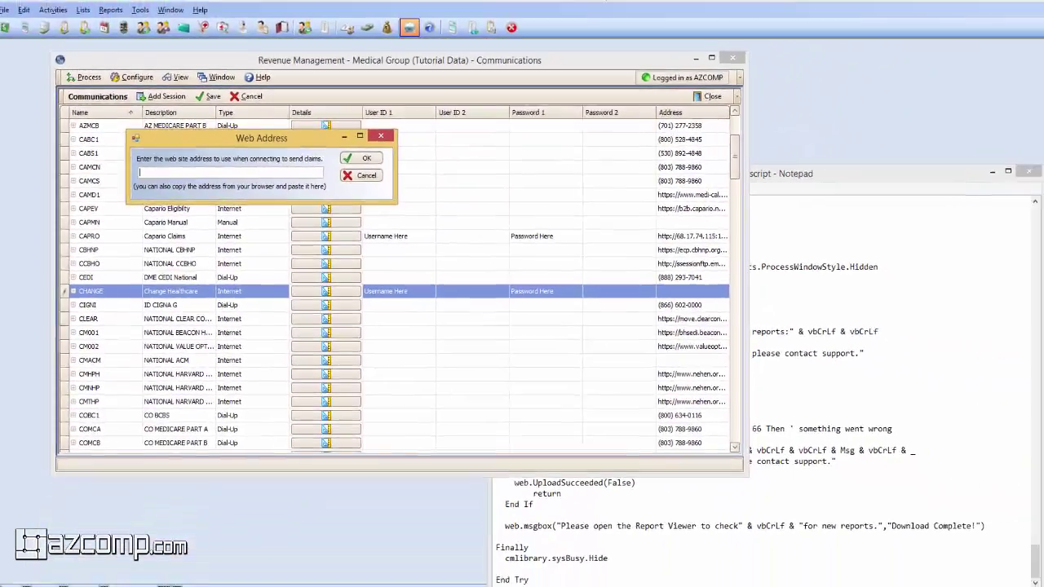
key("alt+Tab")
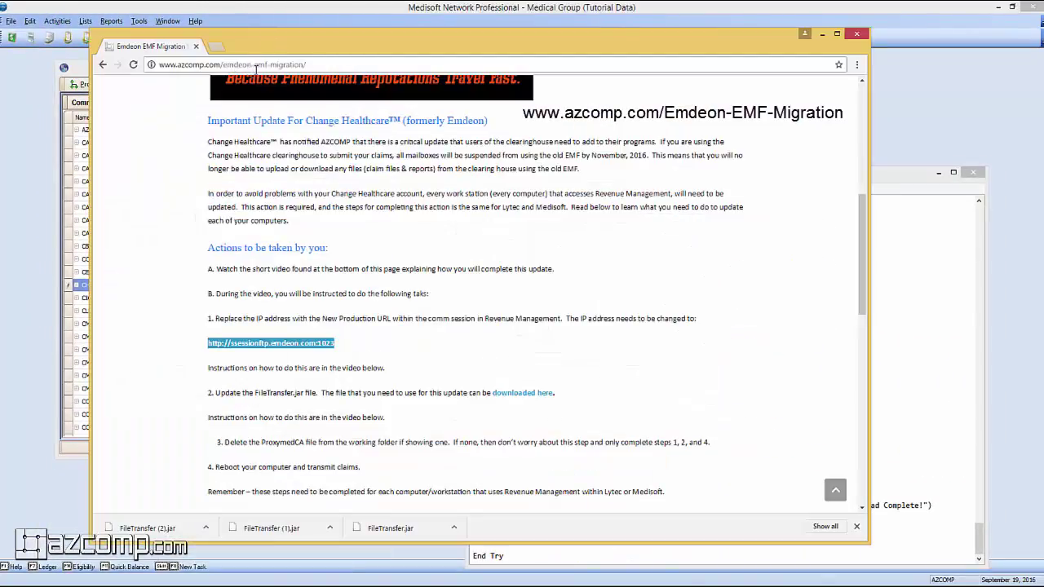
left_click(343, 219)
scroll(342, 221, "up", 2)
scroll(343, 220, "down", 1)
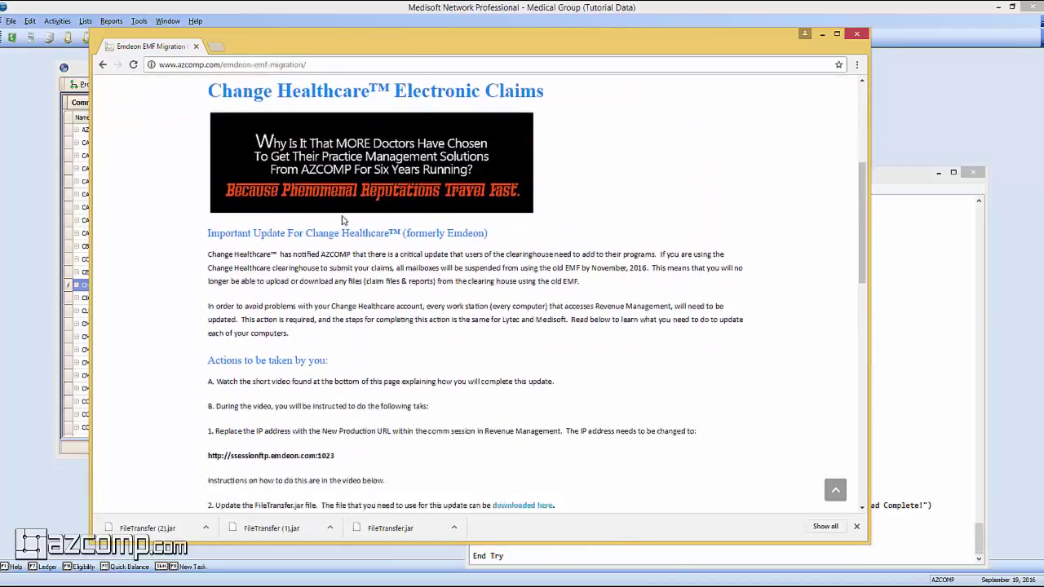
scroll(343, 219, "down", 1)
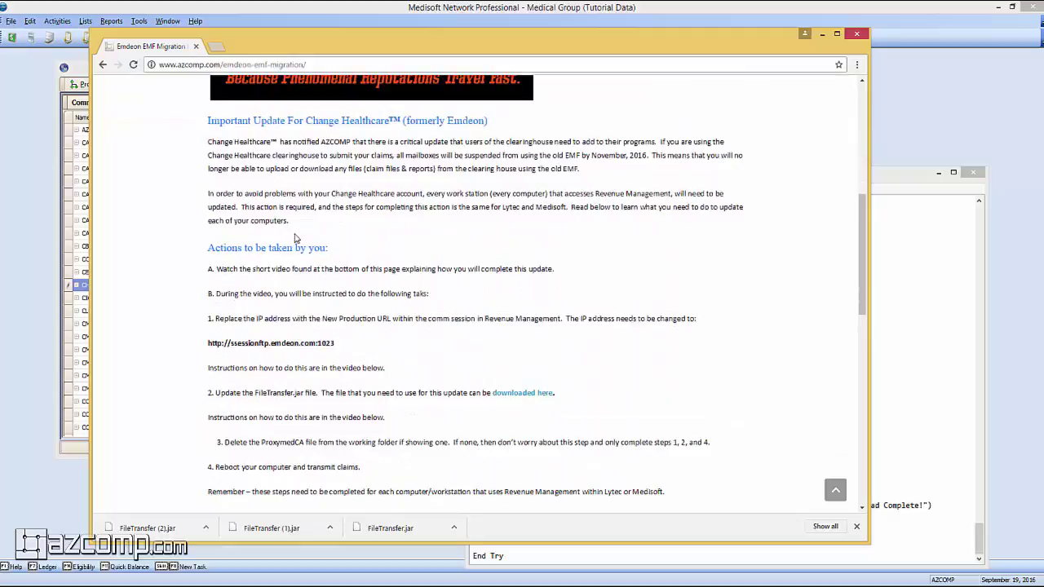
scroll(295, 237, "down", 1)
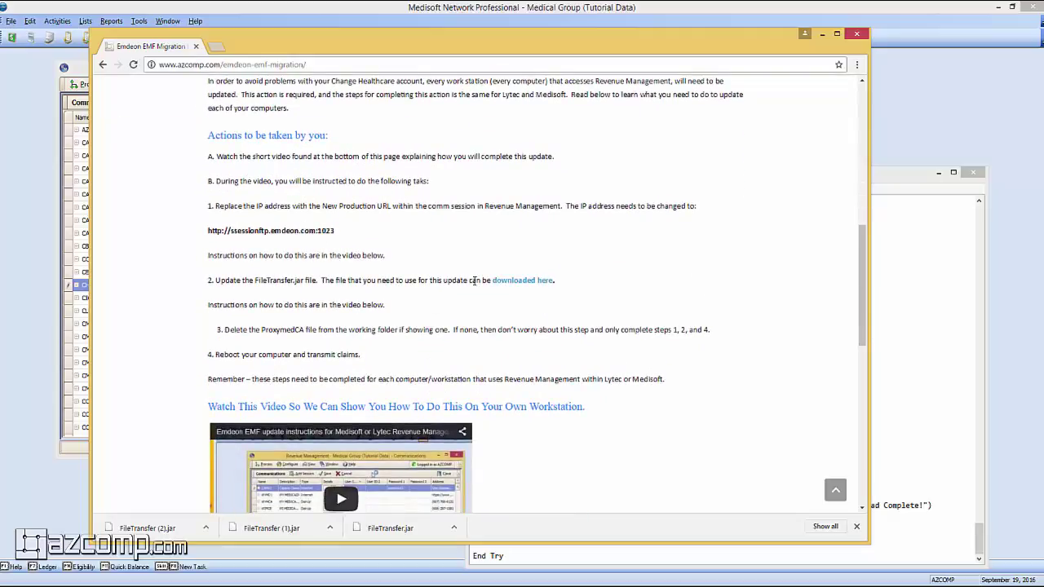
left_click(856, 526)
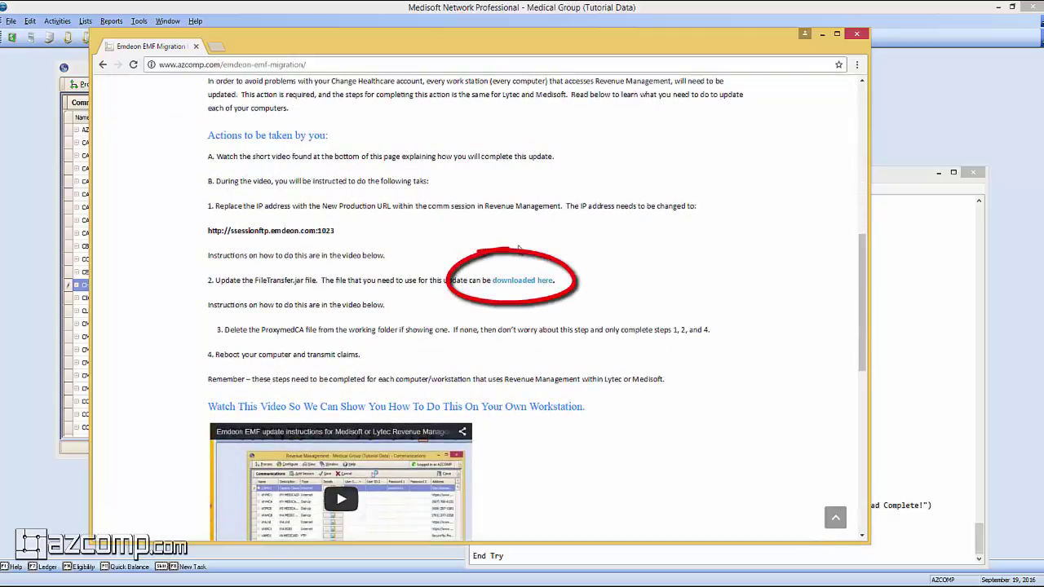
left_click(527, 280)
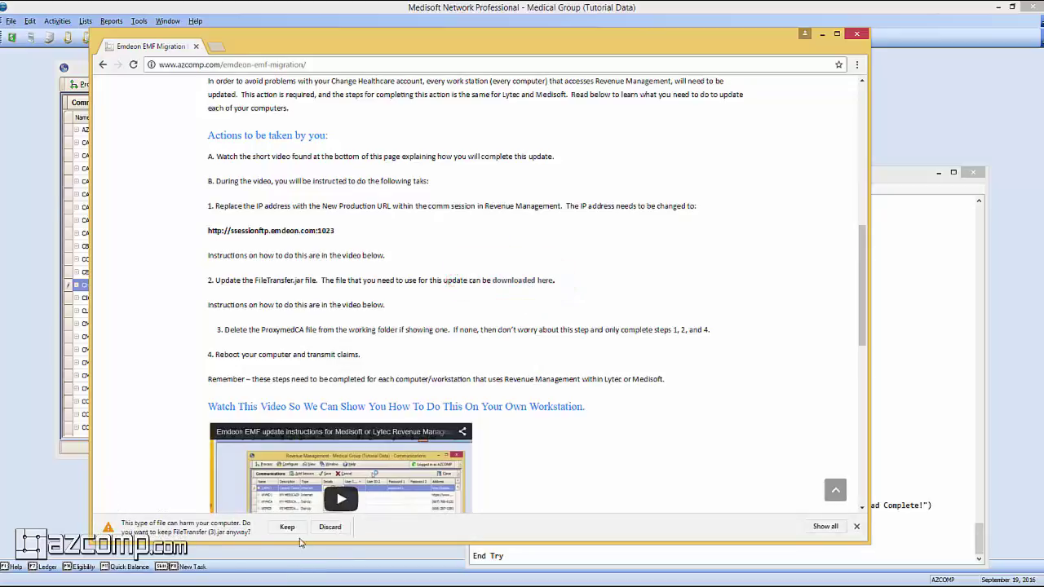
left_click(287, 527)
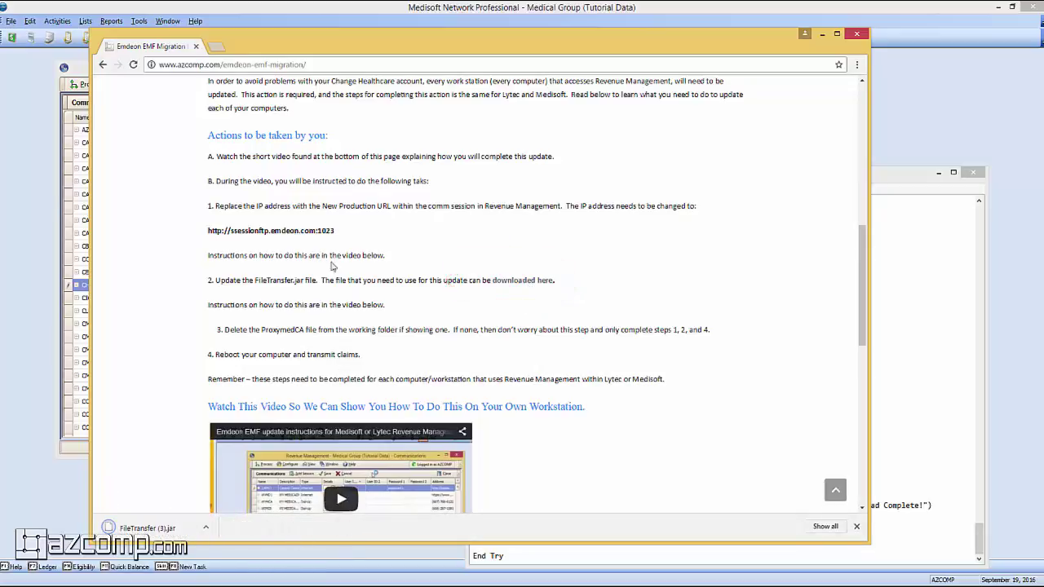
left_click_drag(334, 235, 209, 233)
right_click(210, 233)
left_click(224, 240)
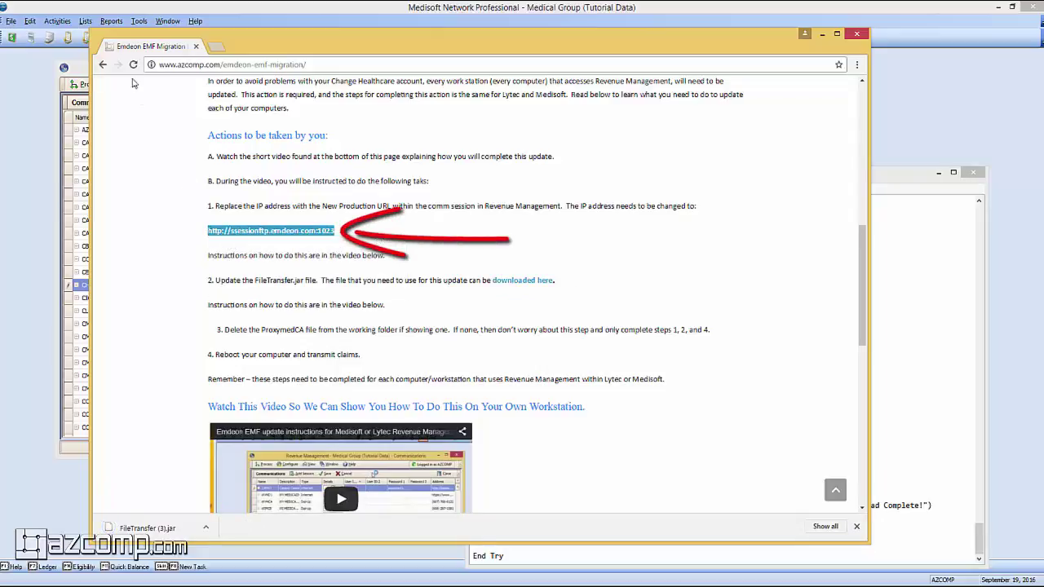
left_click(76, 73)
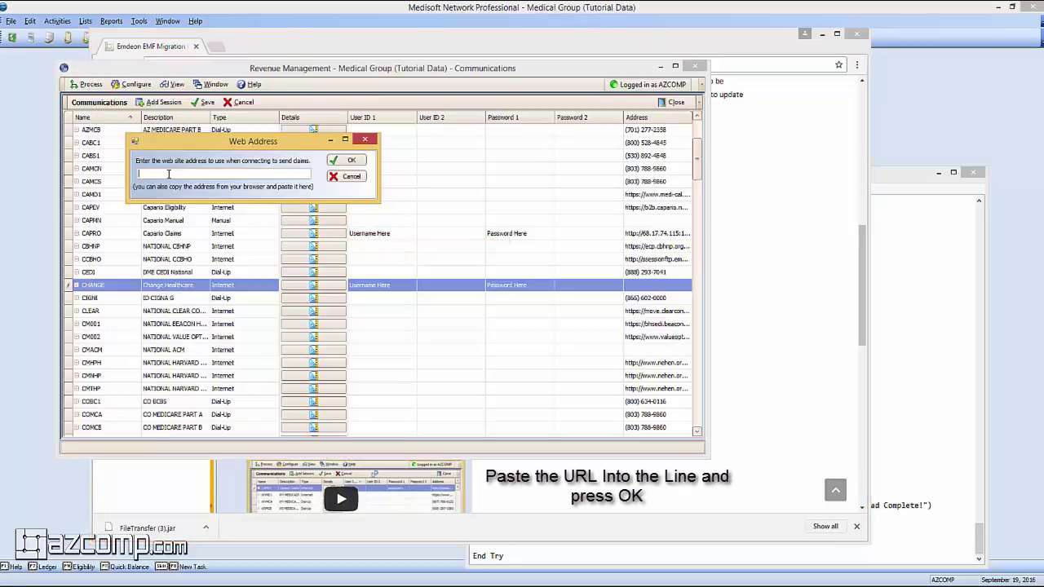
key("ctrl+v")
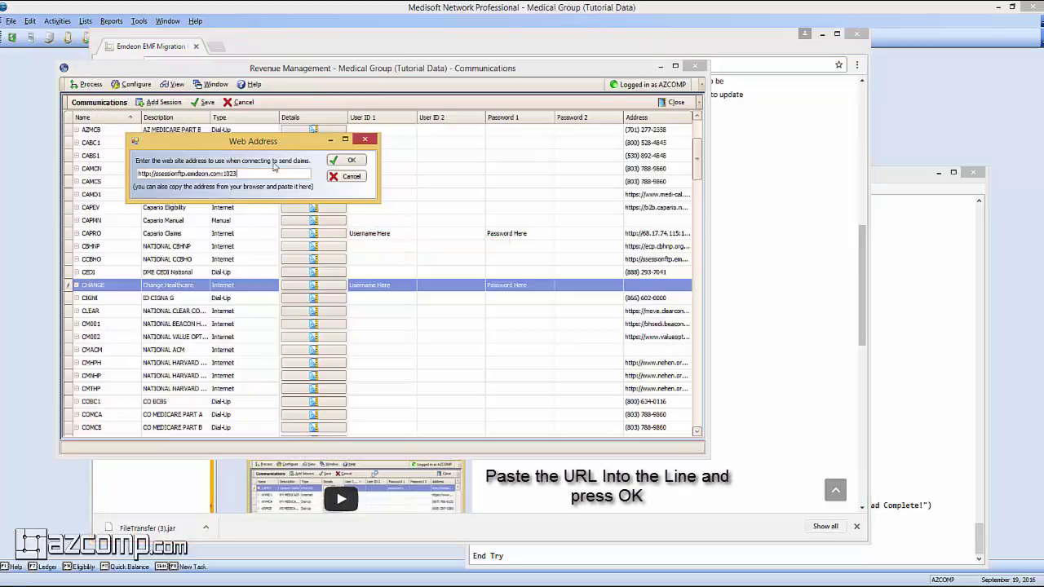
left_click(343, 163)
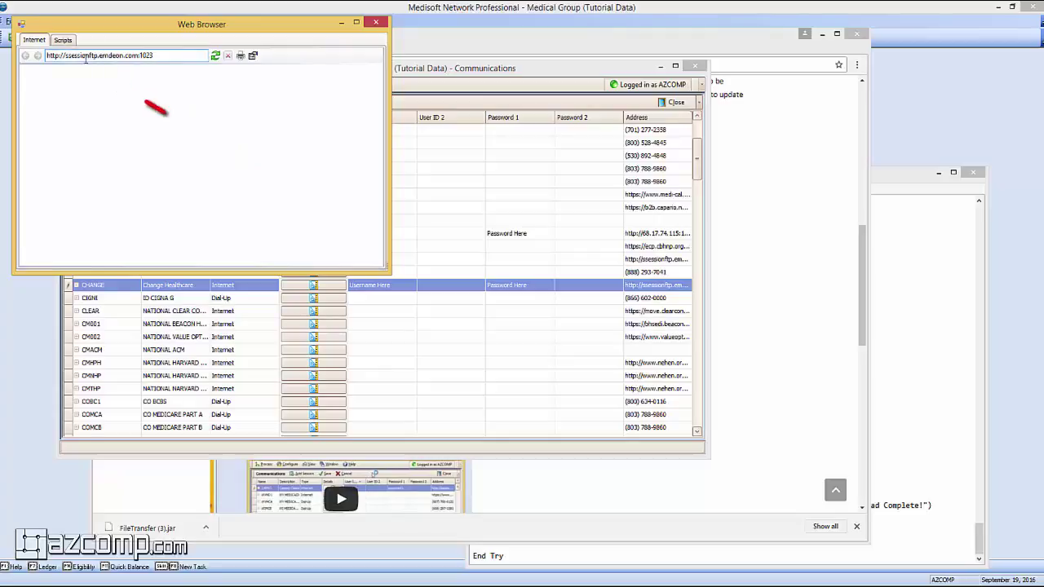
- Copy the entire "receive script" document from Notepad into the CHANGE session's Receive script
left_click(62, 40)
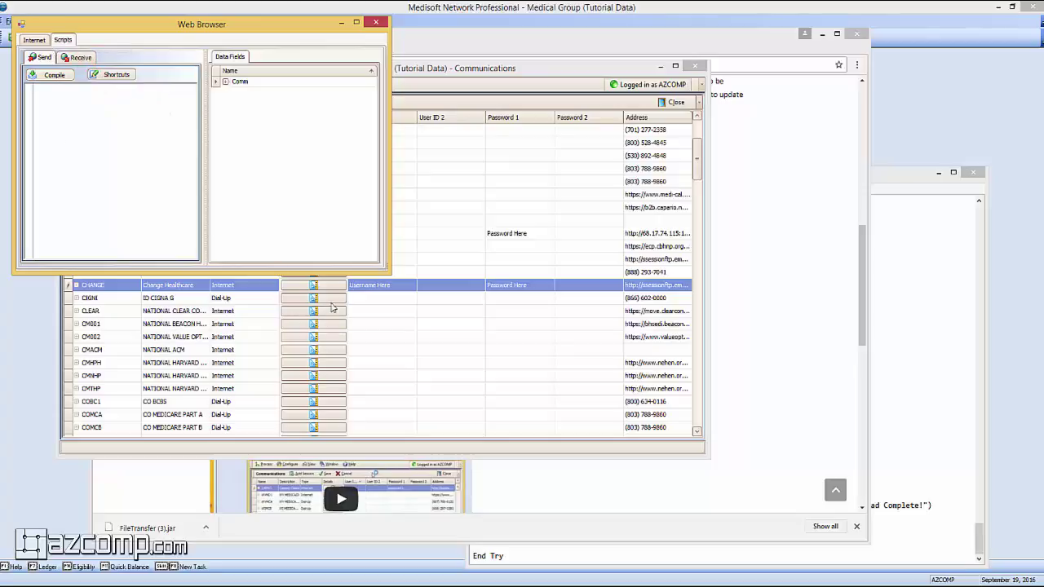
left_click(491, 555)
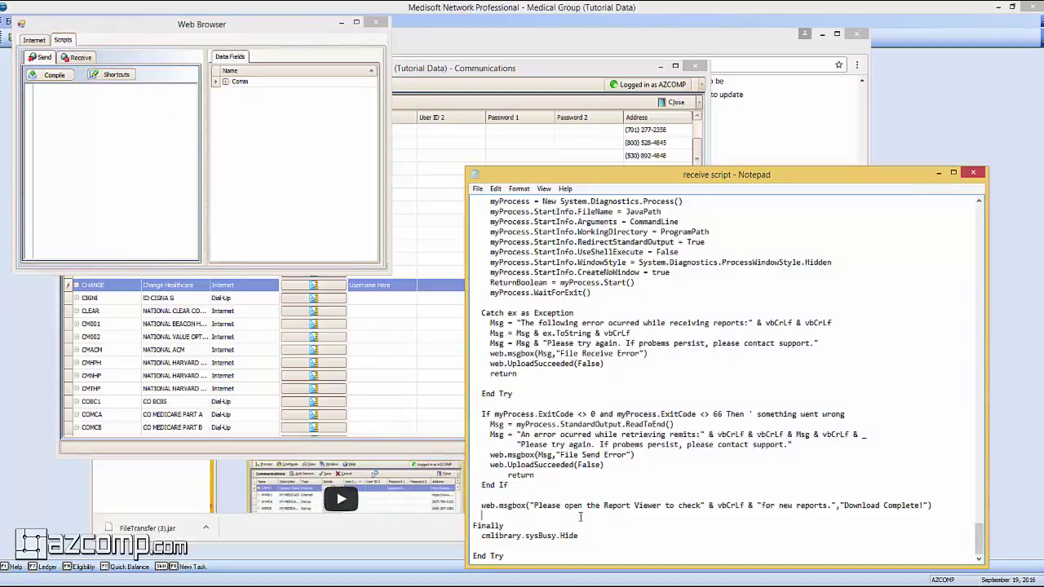
key("ctrl+a")
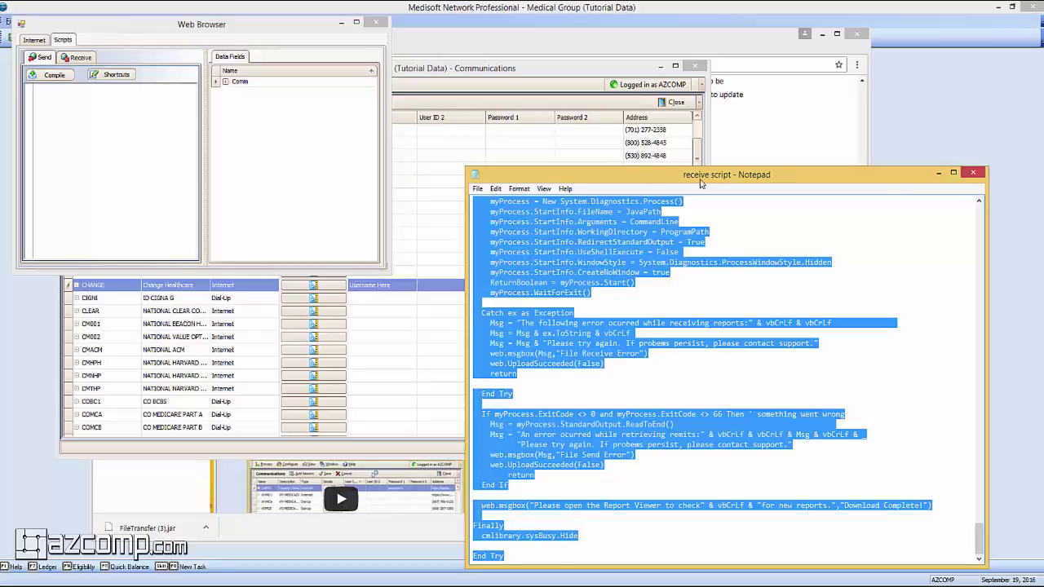
left_click(53, 57)
left_click(98, 117)
key("ctrl+v")
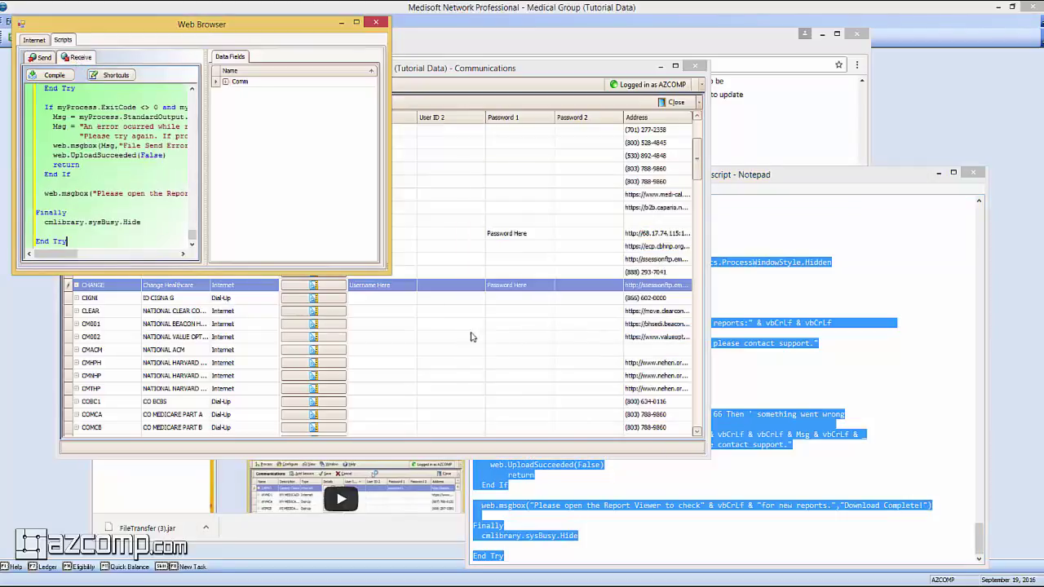
- Open "send script" from the Desktop in Notepad and copy its entire text into the CHANGE session's Send script
left_click(620, 493)
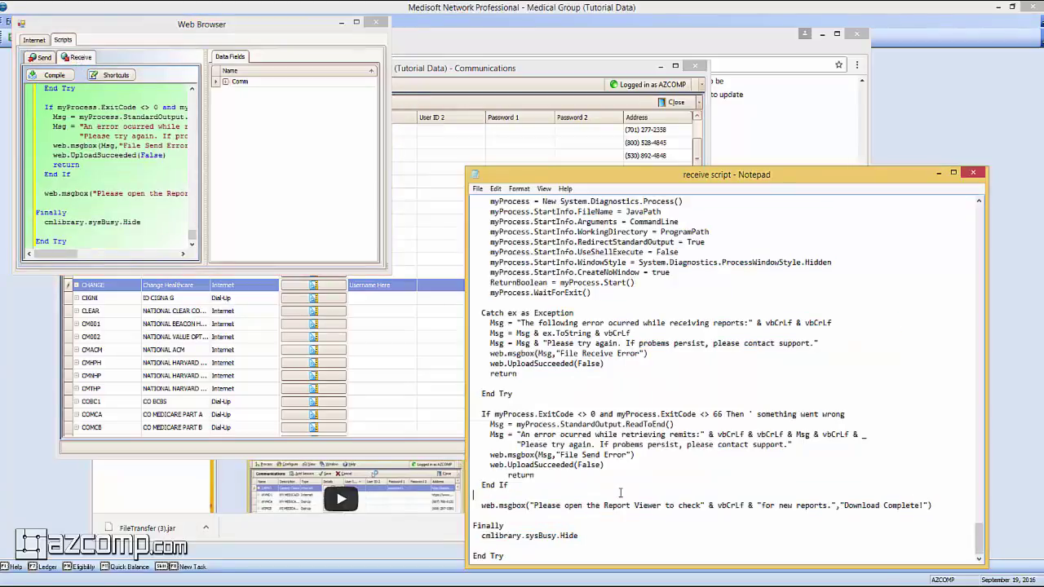
left_click(477, 188)
left_click(491, 213)
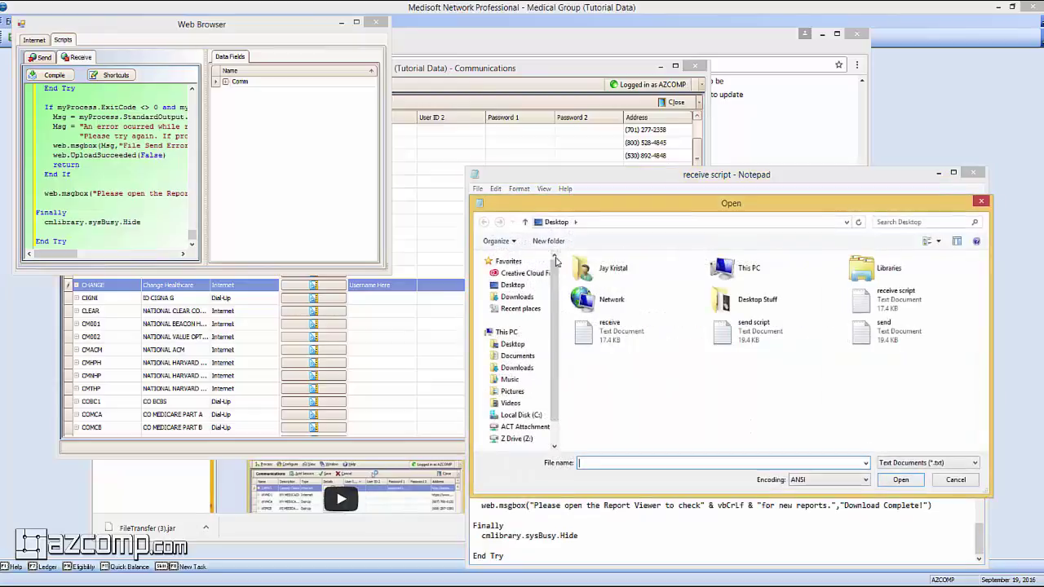
double_click(760, 333)
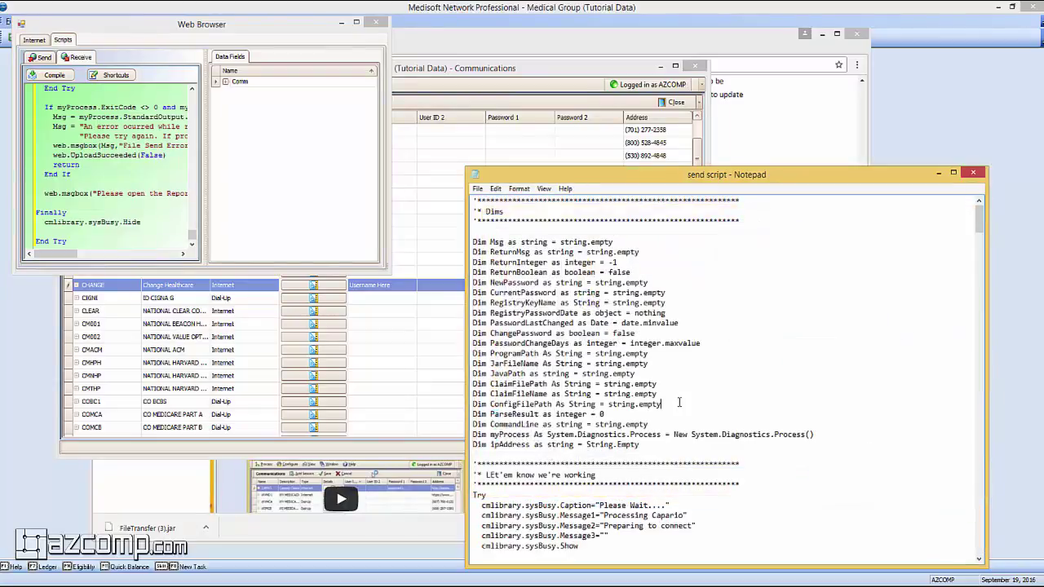
key("ctrl+a")
left_click(43, 58)
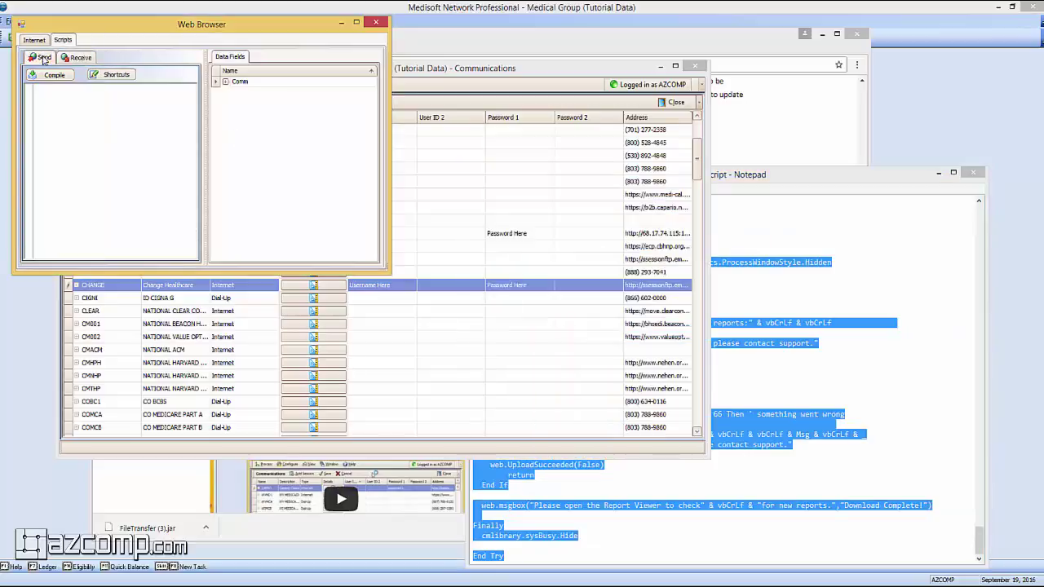
key("ctrl+v")
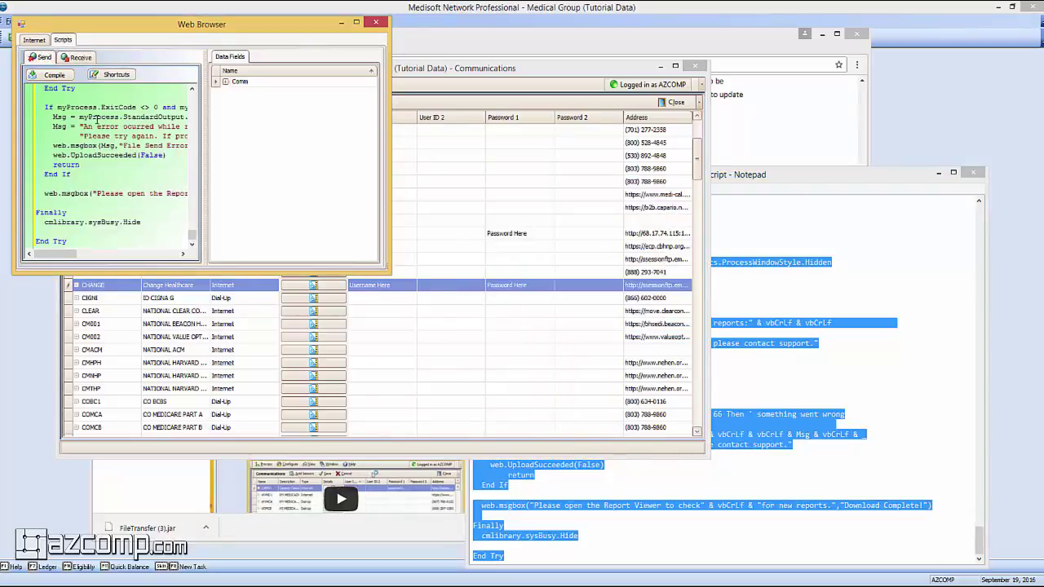
- Close the CHANGE session's script window and save the communications sessions
scroll(96, 121, "up", 3)
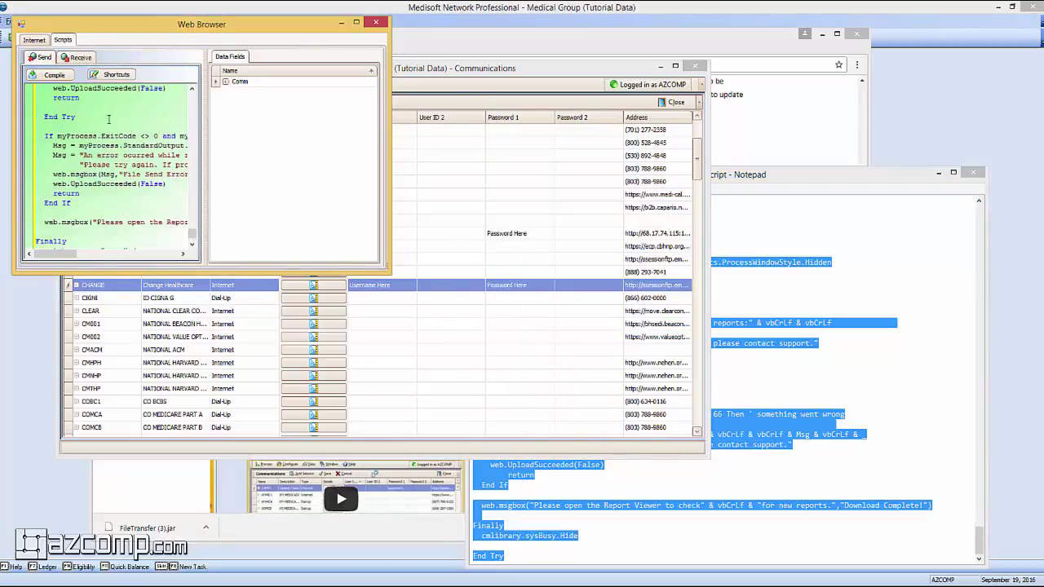
left_click(377, 24)
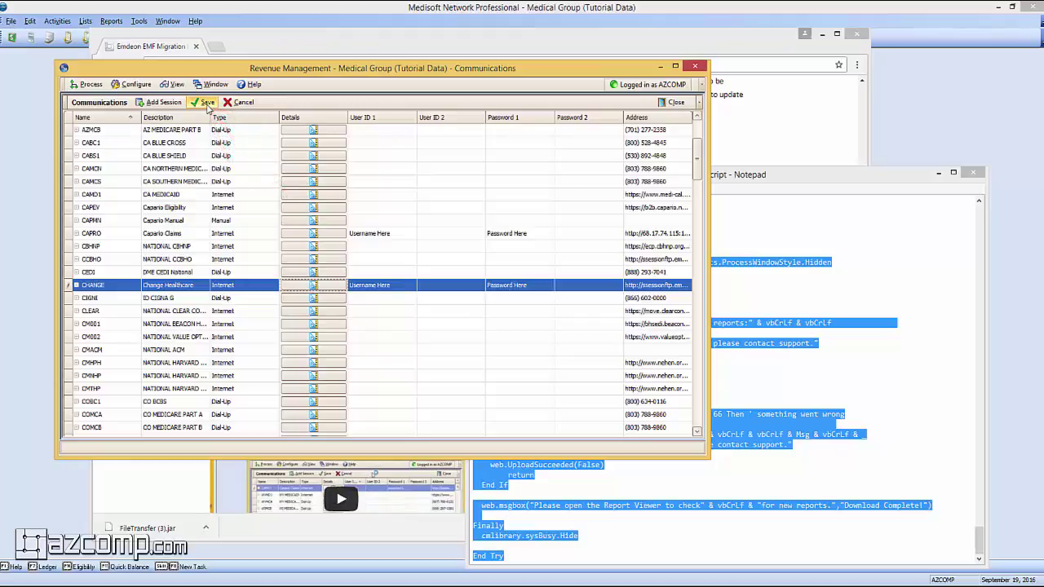
left_click(222, 299)
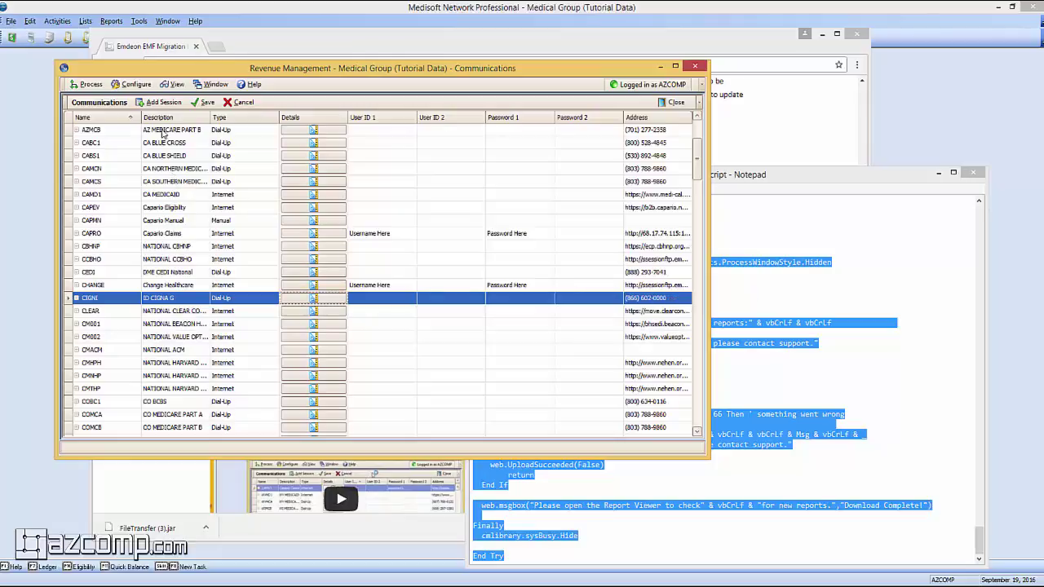
- Open the Receivers configuration and set the BillFlash Statement Processing receiver's Comm Session to CHANGE
left_click(135, 85)
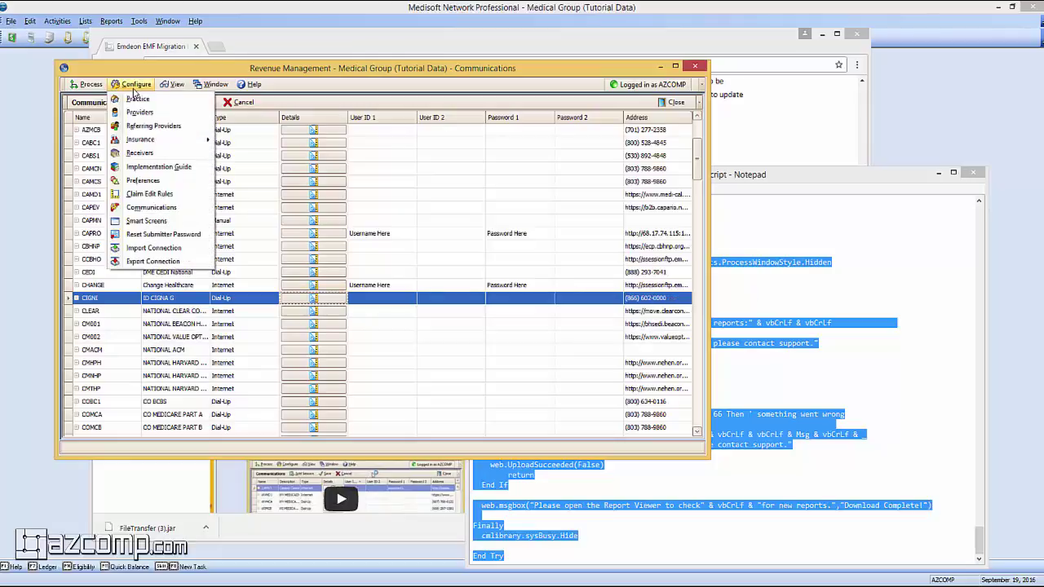
left_click(141, 153)
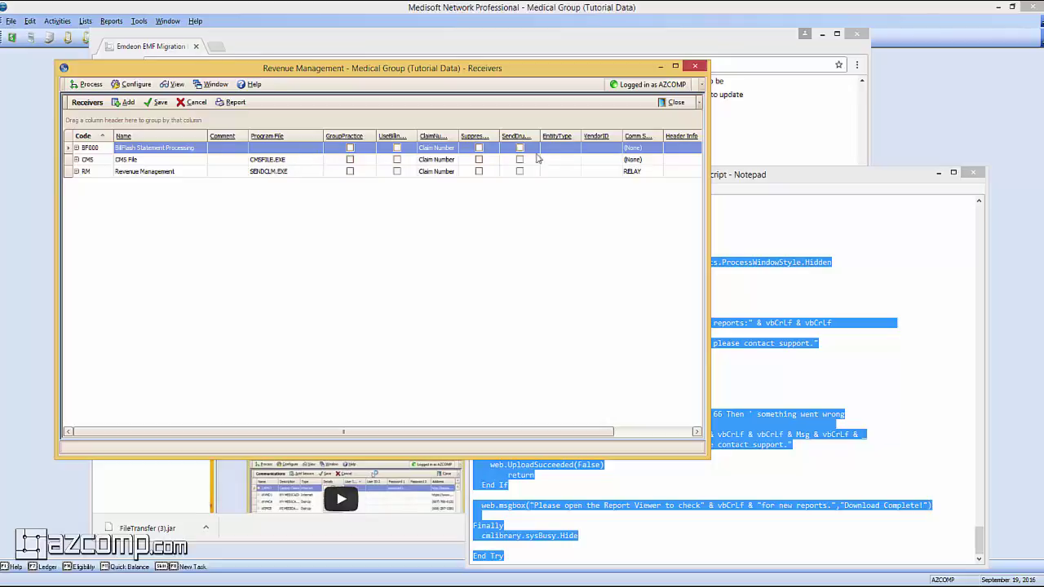
left_click(654, 150)
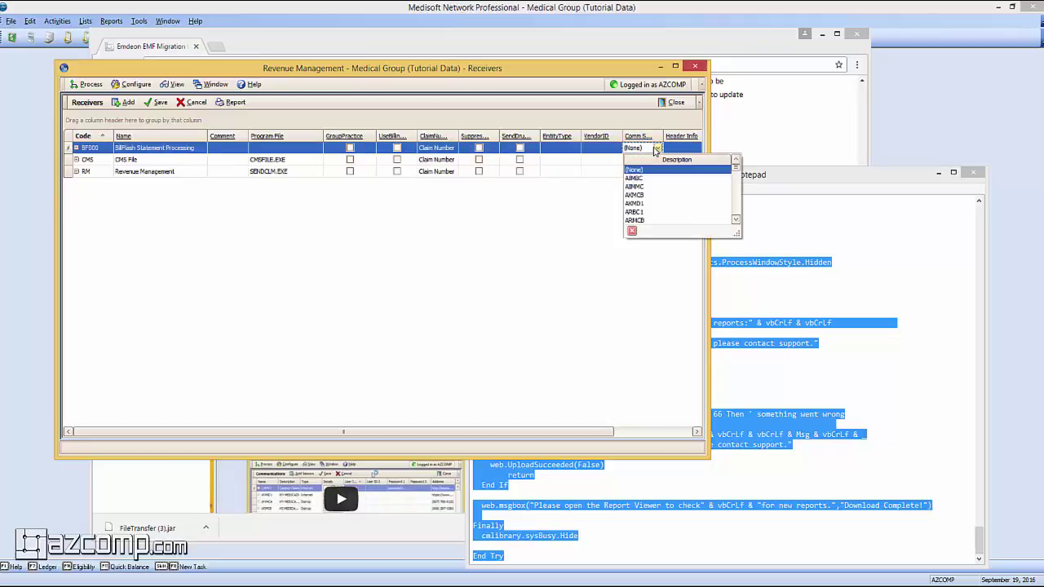
type("ch")
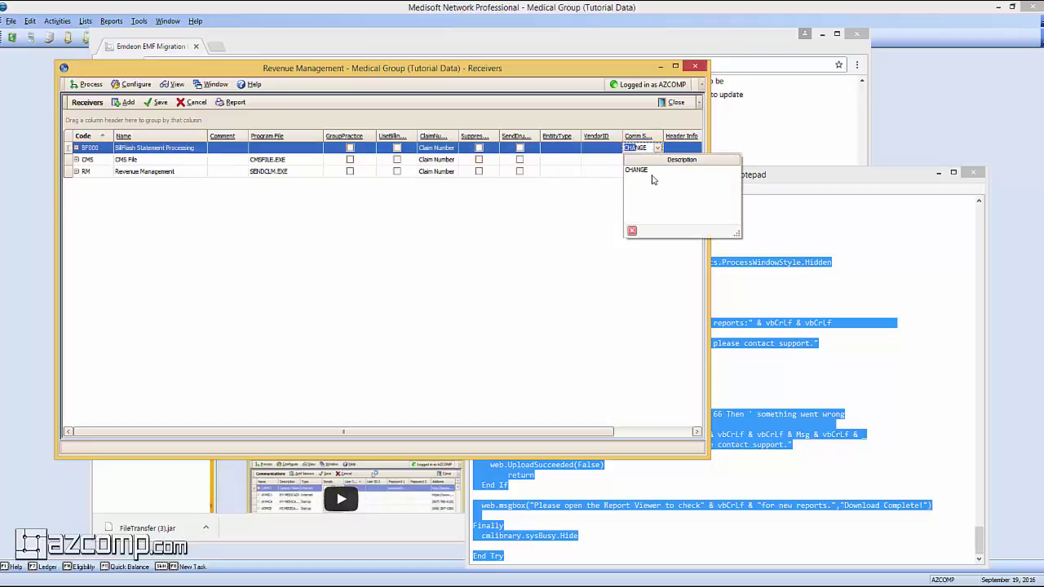
key("Return")
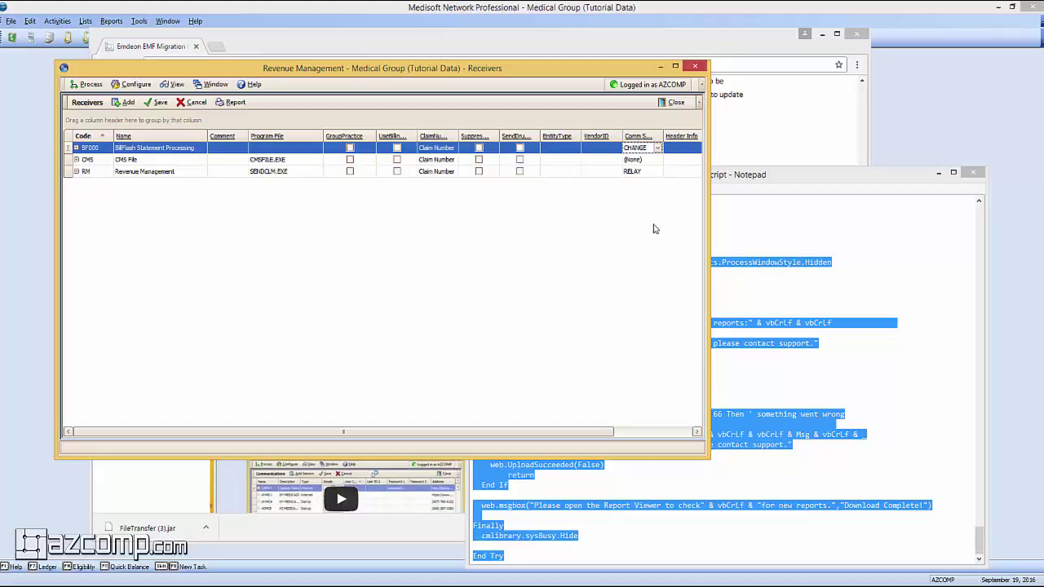
- Open the BillFlash receiver's transaction sets and examine the Comm Session setting under Sending Claims, making no change
left_click_drag(585, 442, 681, 439)
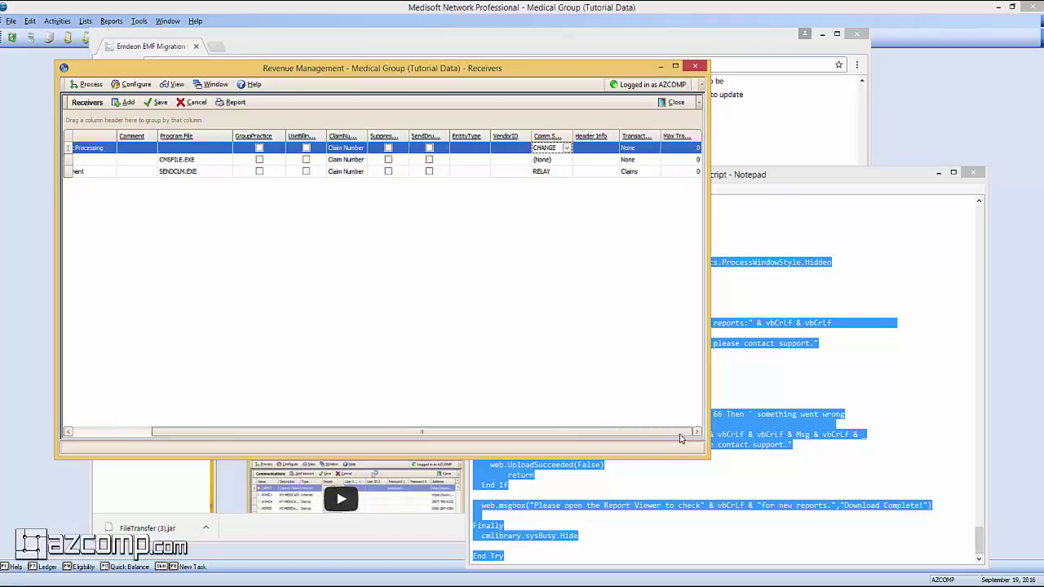
left_click(645, 149)
left_click_drag(803, 218, 816, 257)
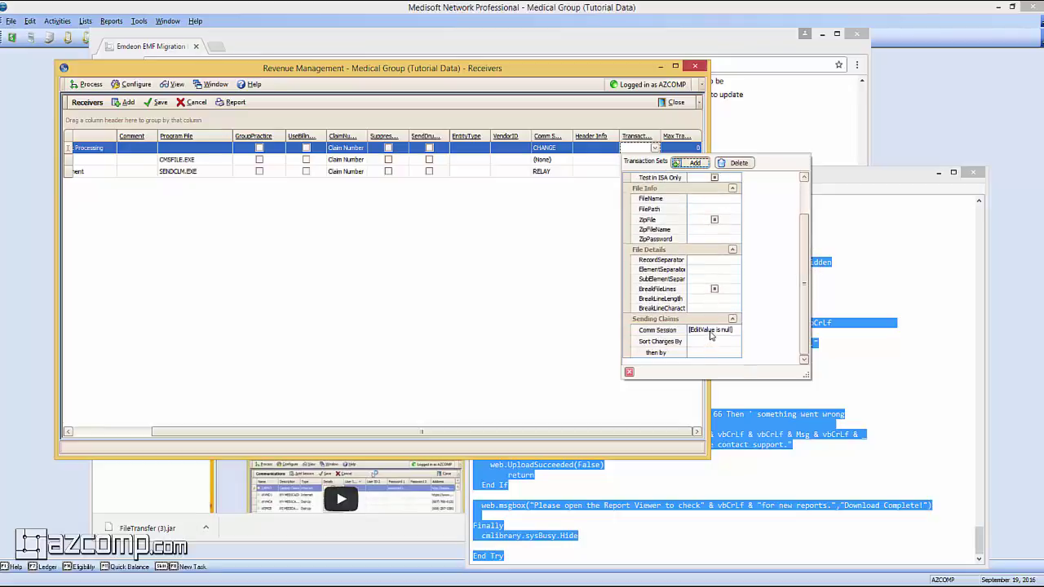
left_click(711, 331)
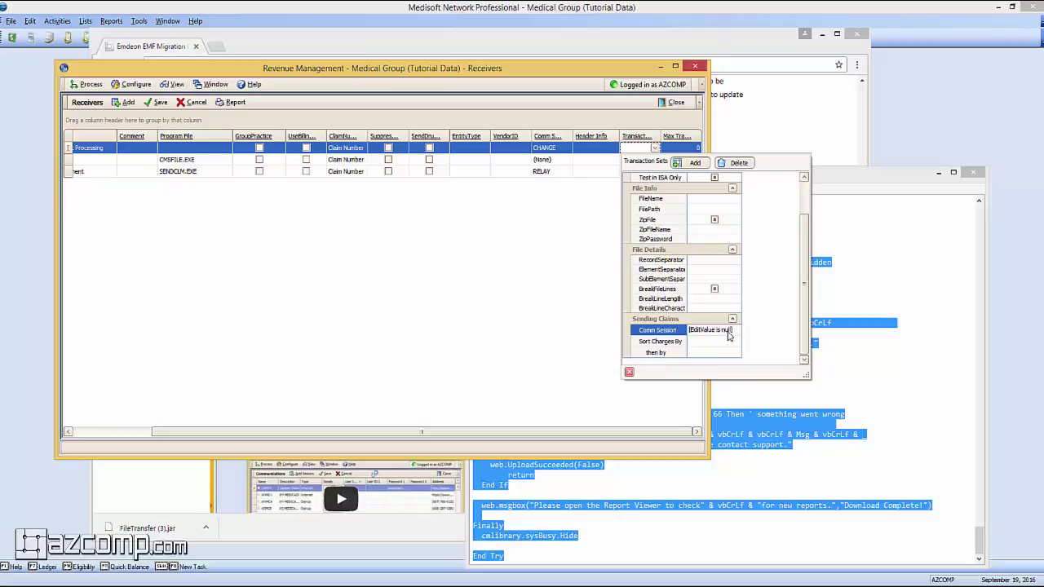
left_click(629, 373)
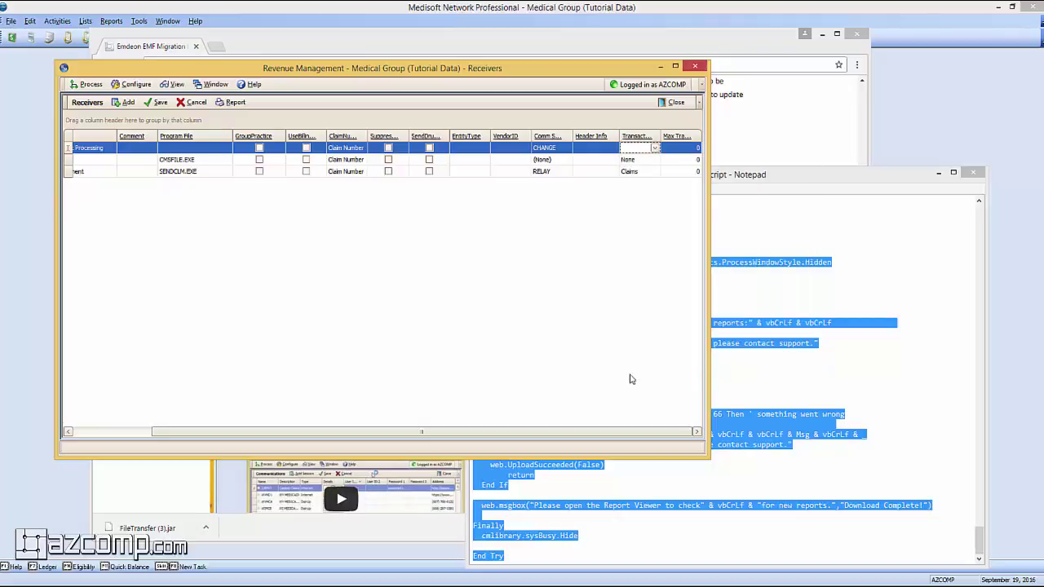
- Save the receiver changes, close the receivers list and exit Revenue Management
left_click(161, 102)
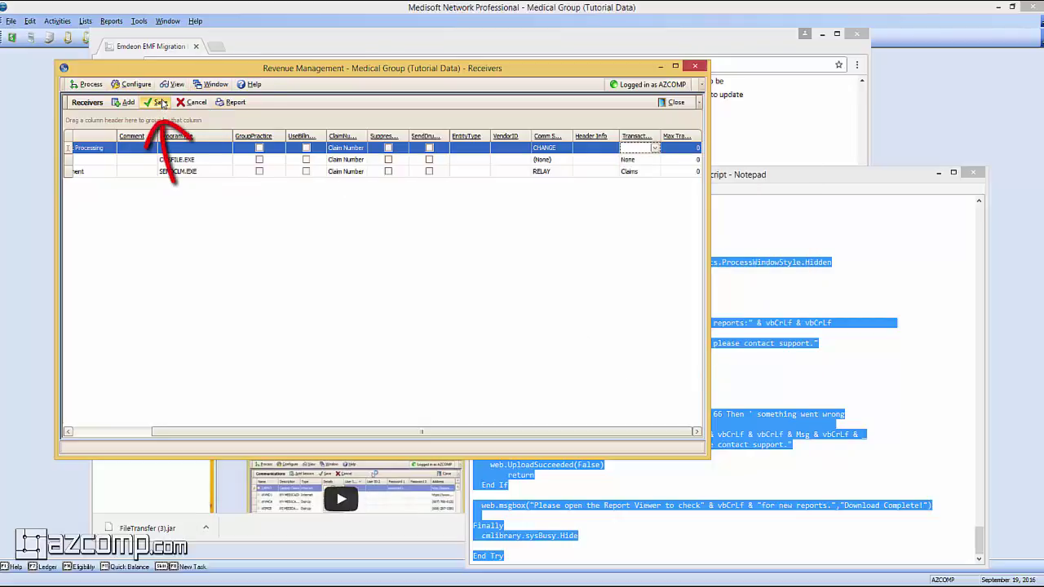
left_click(677, 103)
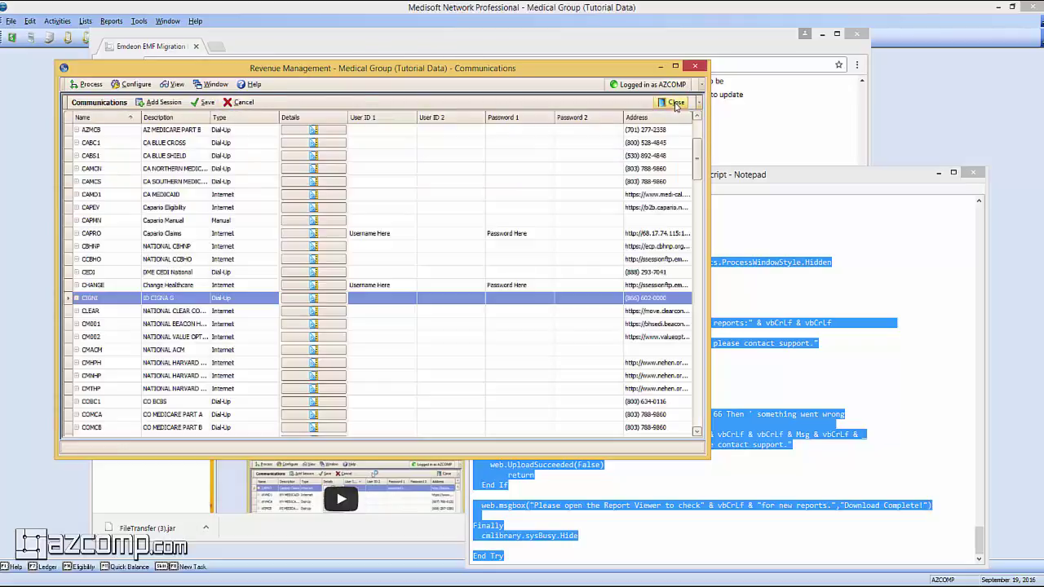
left_click(695, 67)
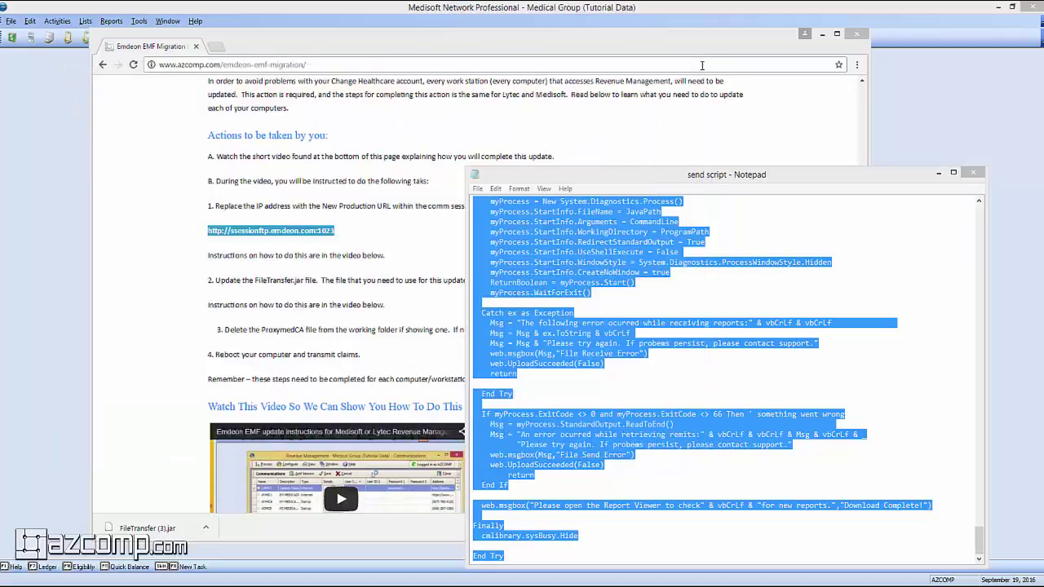
- Minimize the send script document and the web browser, and exit Medisoft without backing up the data
left_click(939, 174)
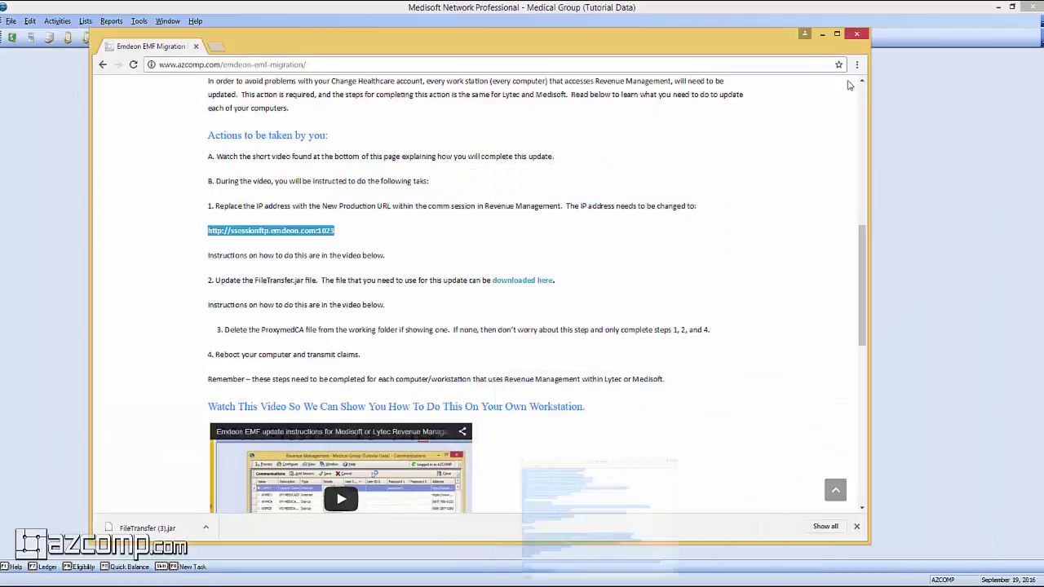
left_click(842, 37)
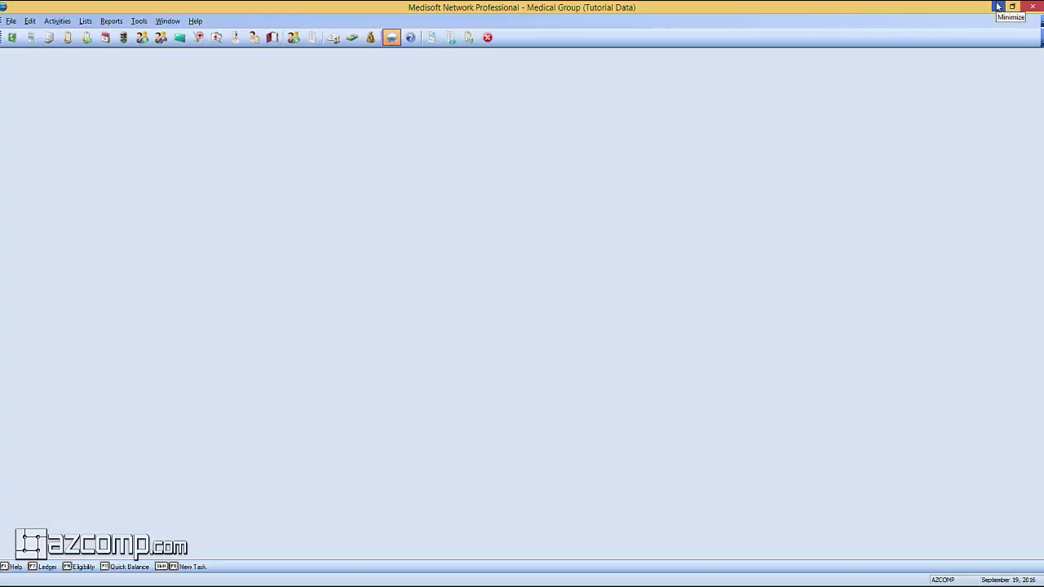
left_click(1031, 7)
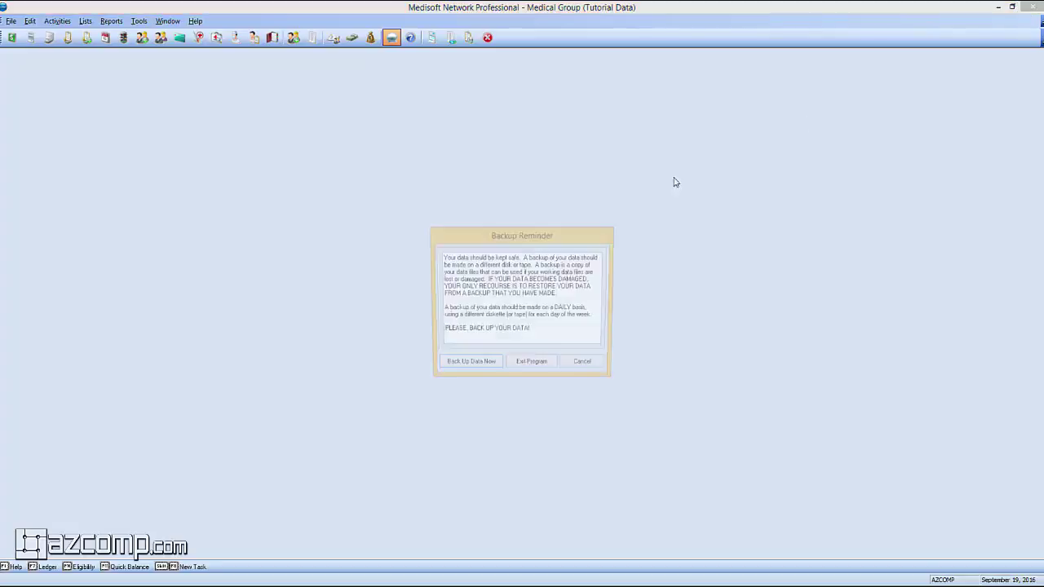
left_click(532, 367)
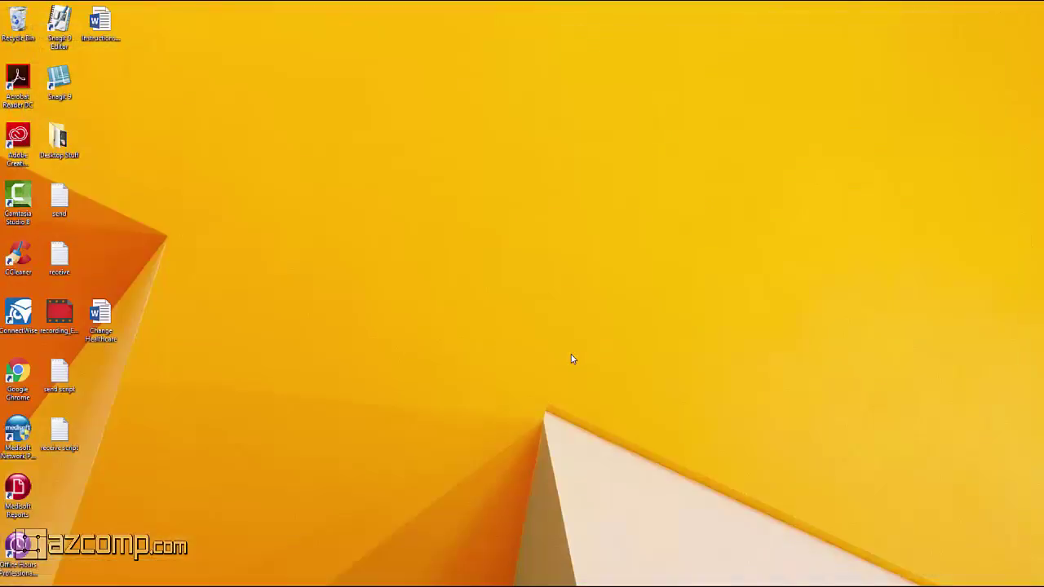
- Open the file location of the Medisoft Network Professional shortcut, sort it by ascending name and open the RCM folder
right_click(14, 438)
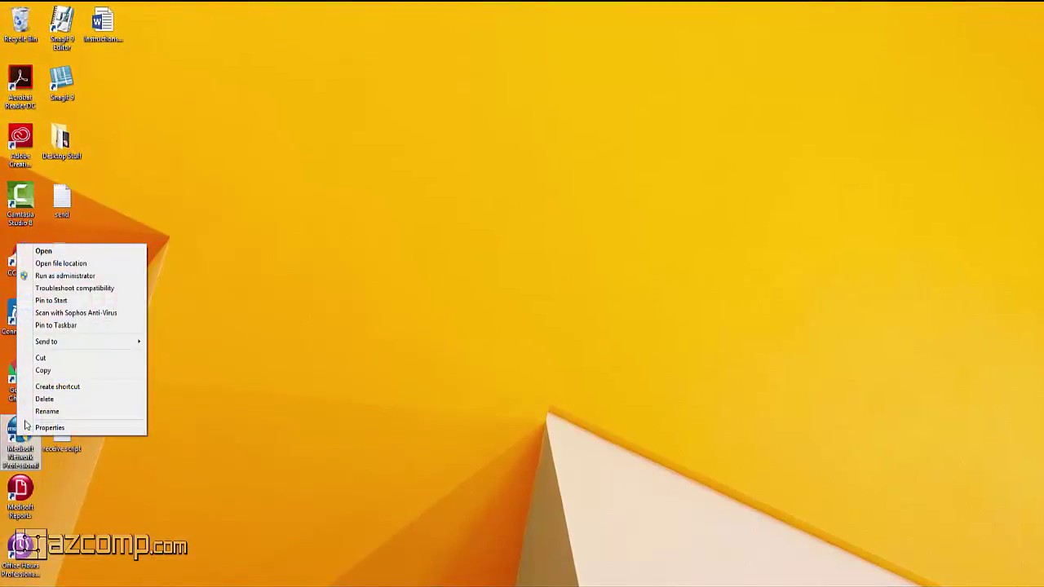
left_click(61, 263)
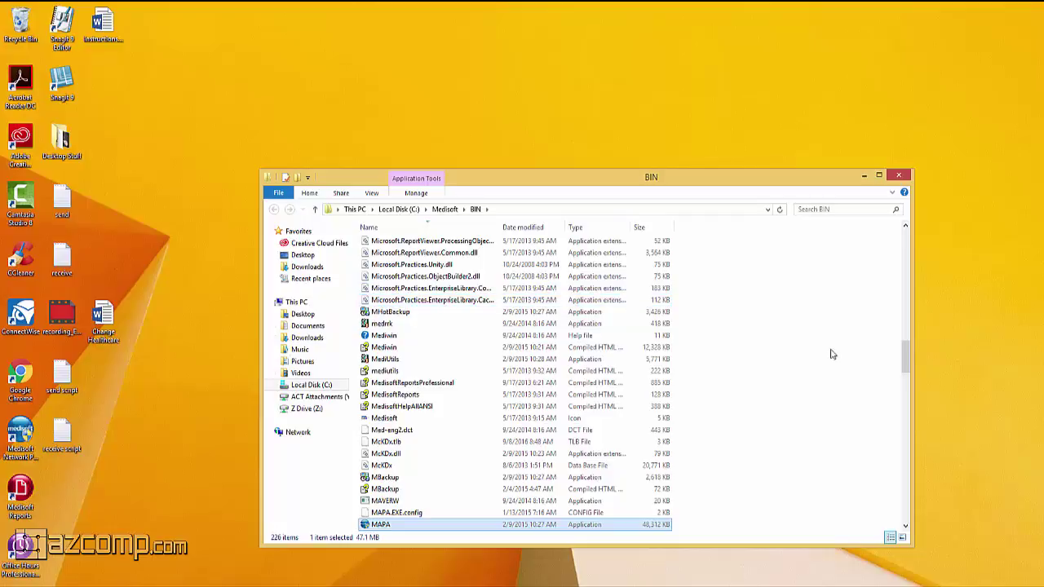
left_click_drag(905, 362, 904, 235)
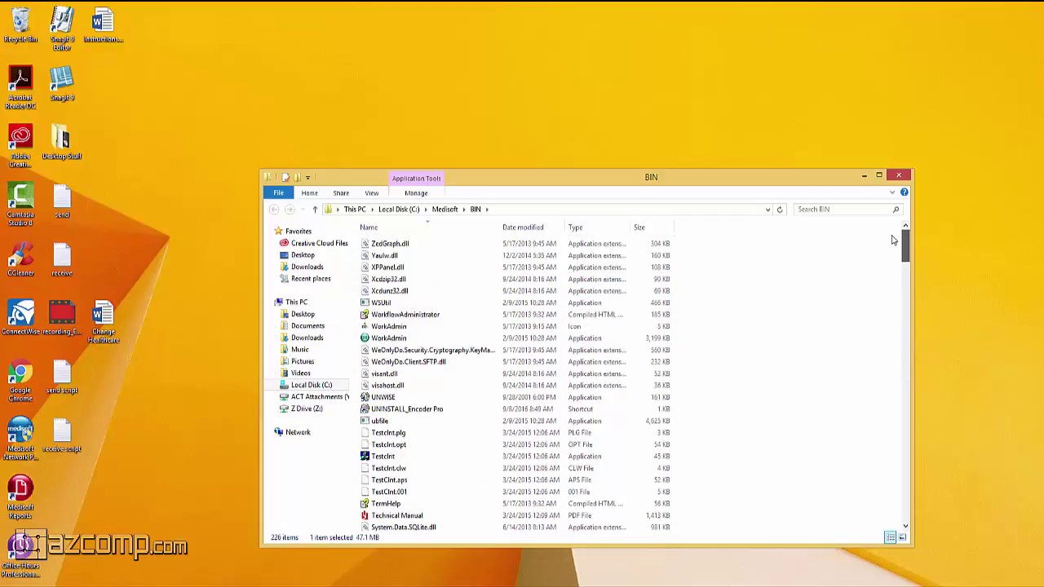
left_click(410, 228)
scroll(391, 277, "up", 10)
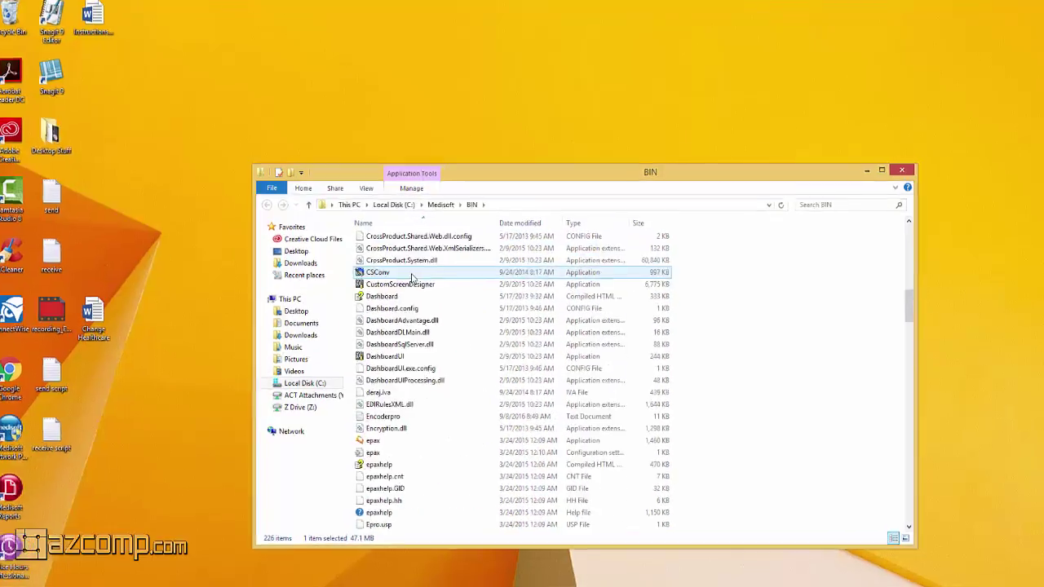
scroll(412, 280, "up", 15)
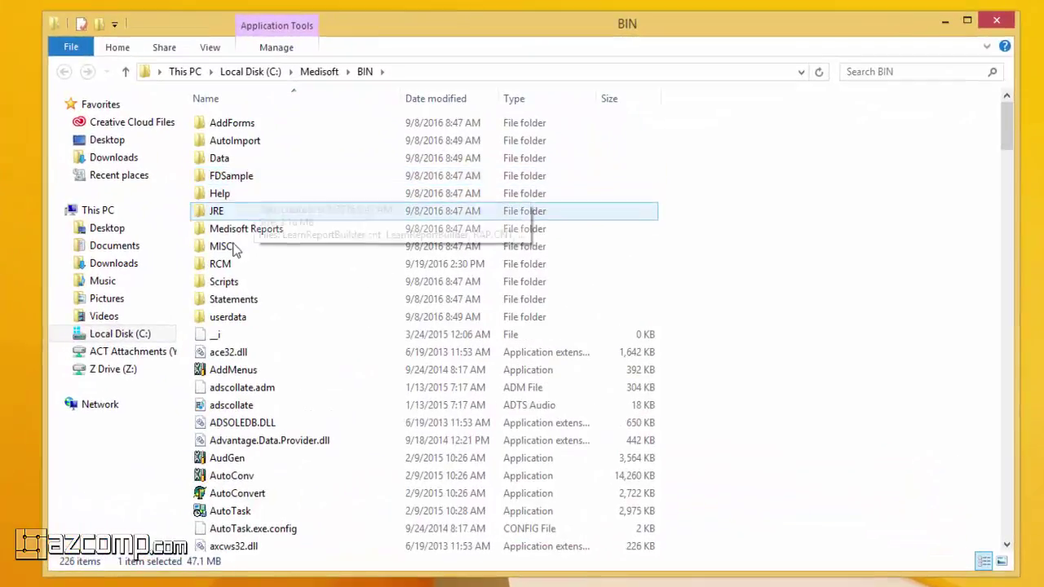
left_click(386, 337)
mouse_move(379, 271)
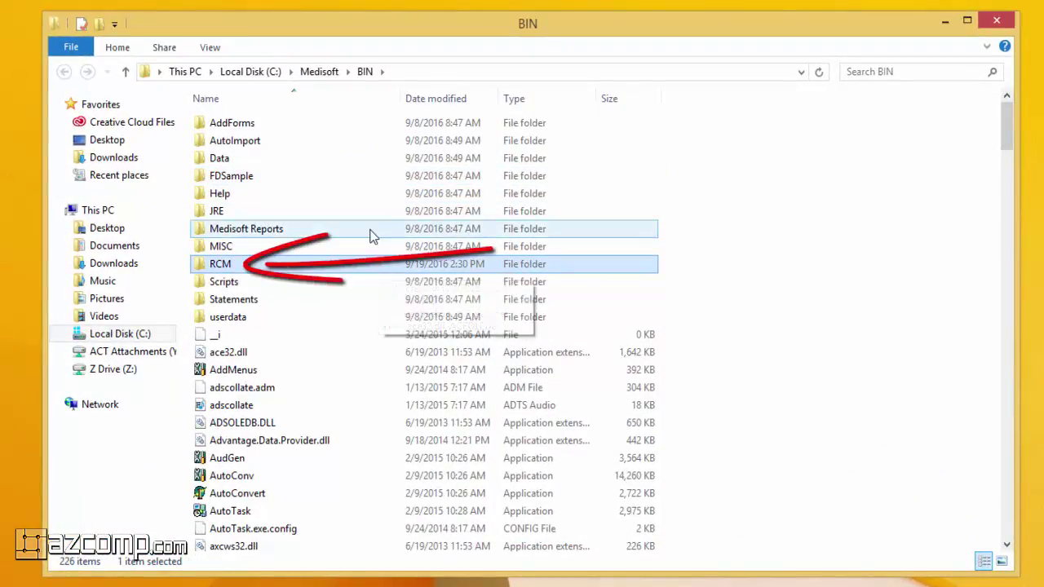
double_click(361, 263)
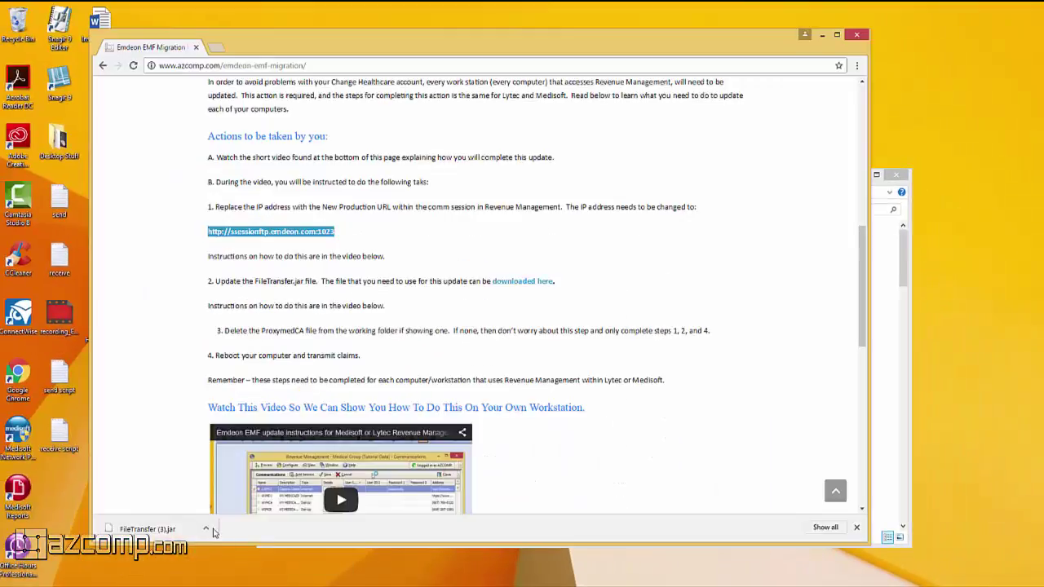
- Copy the downloaded FileTransfer (3).jar from the Downloads folder into the RCM folder
left_click(209, 530)
left_click(245, 492)
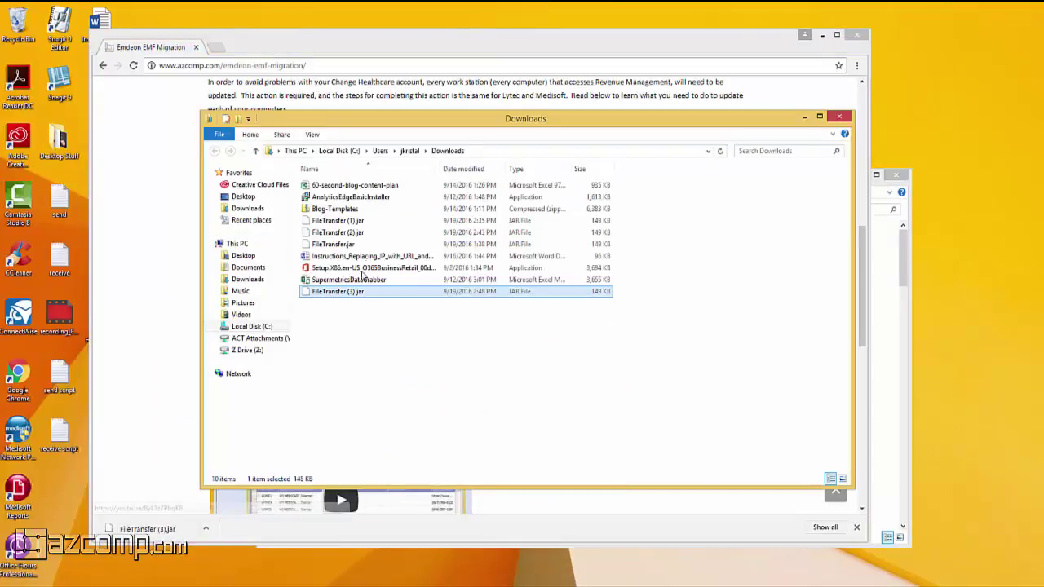
right_click(350, 293)
left_click(375, 372)
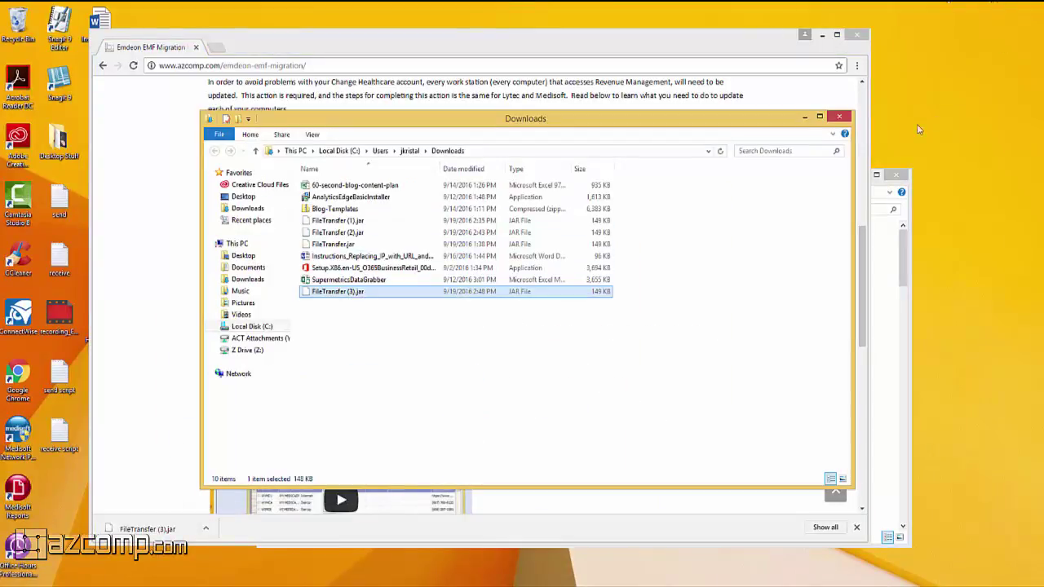
left_click(804, 117)
left_click(823, 34)
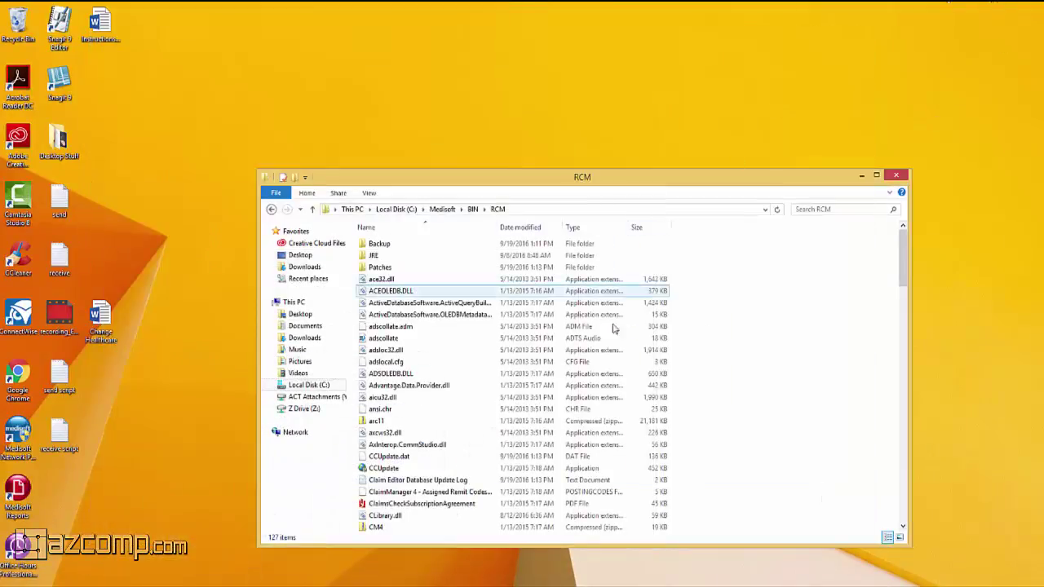
right_click(805, 441)
left_click(833, 354)
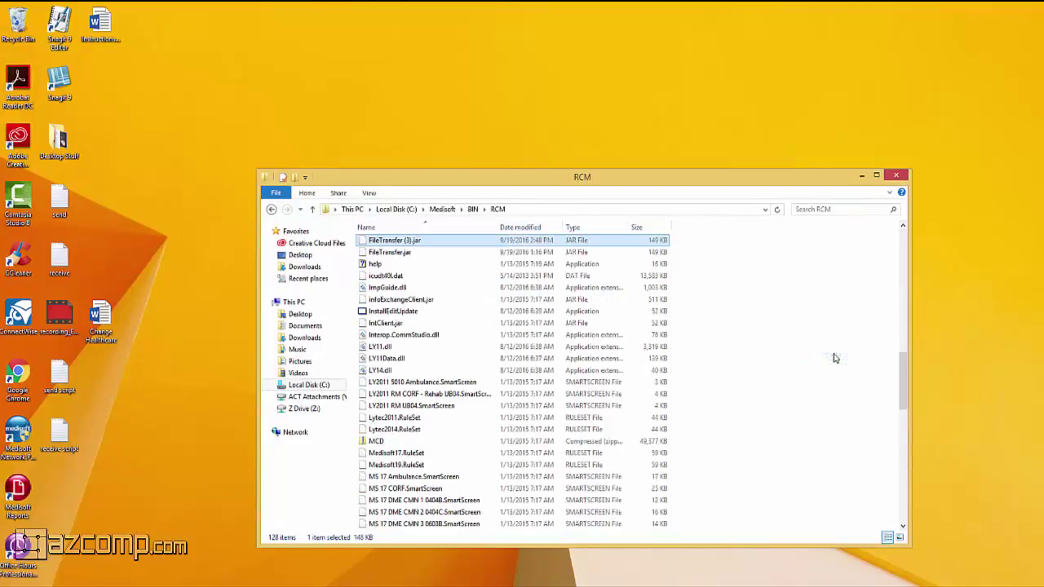
- Delete the pasted FileTransfer (3).jar from the RCM folder, keeping FileTransfer.jar
left_click(421, 240)
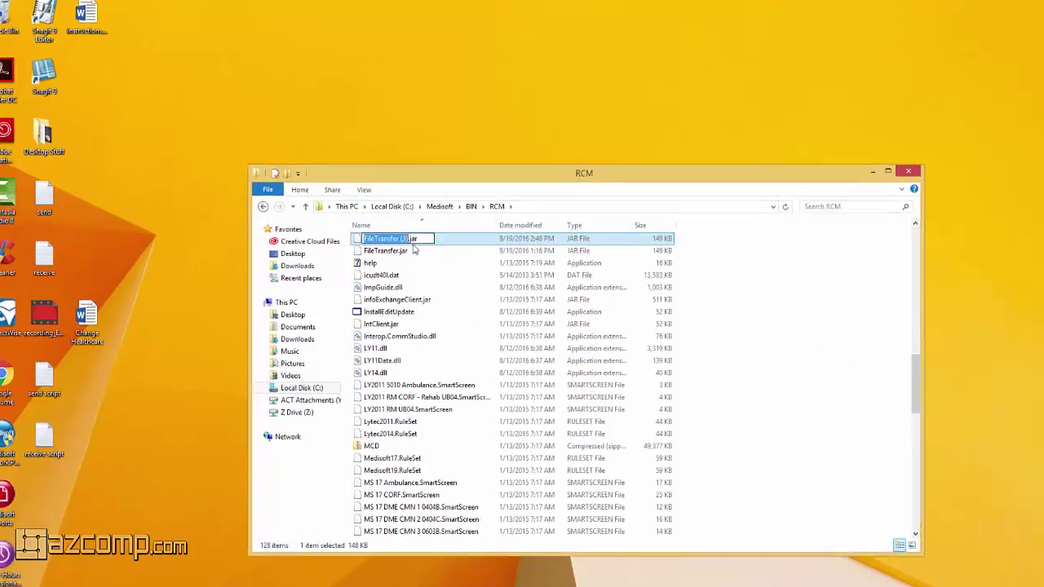
key("Escape")
key("Delete")
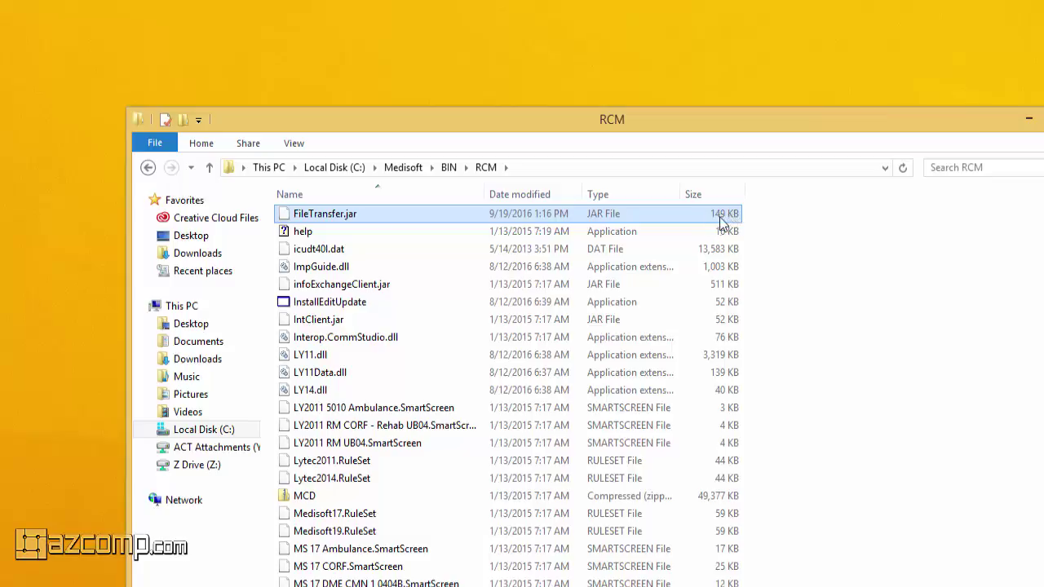
- Delete the ProxymedCA text file from the RCM folder and close the folder window
left_click(413, 341)
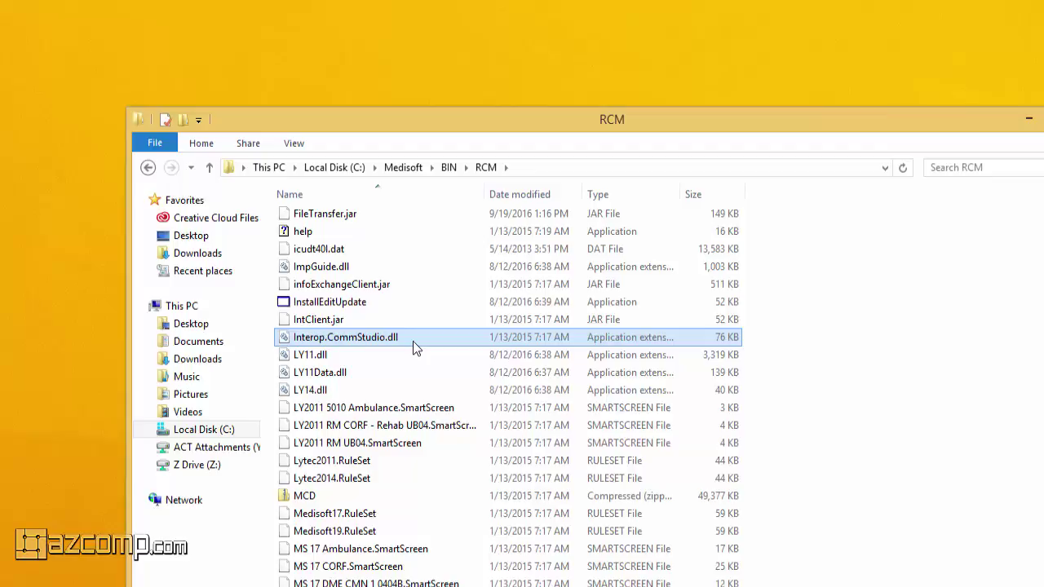
type("prox")
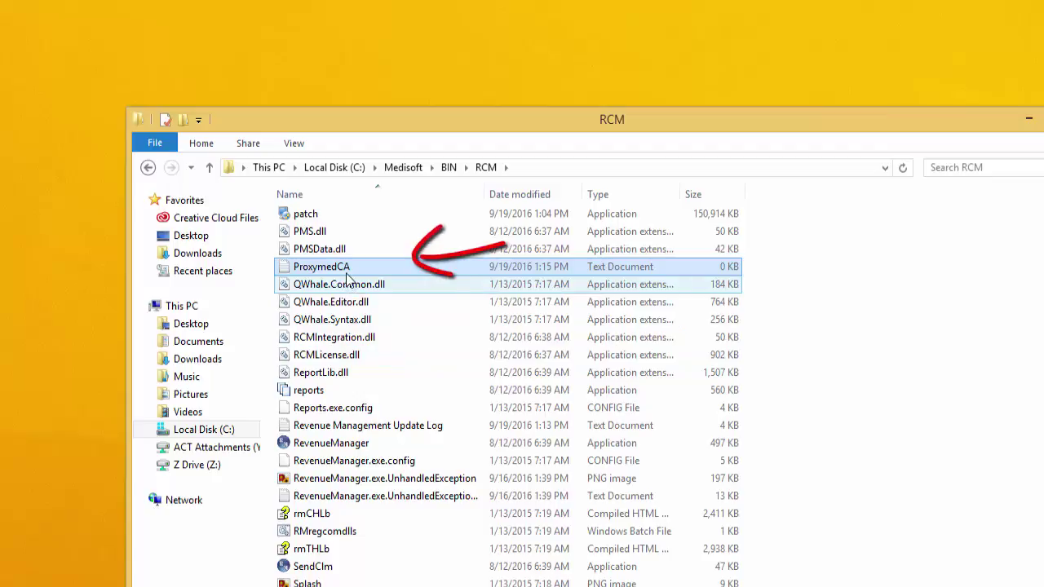
key("Delete")
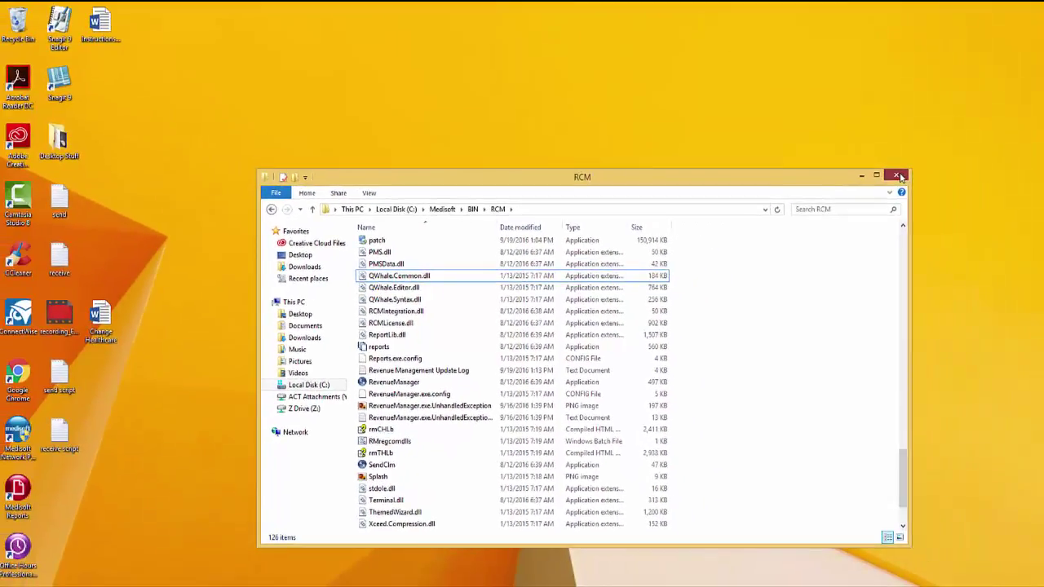
left_click(896, 176)
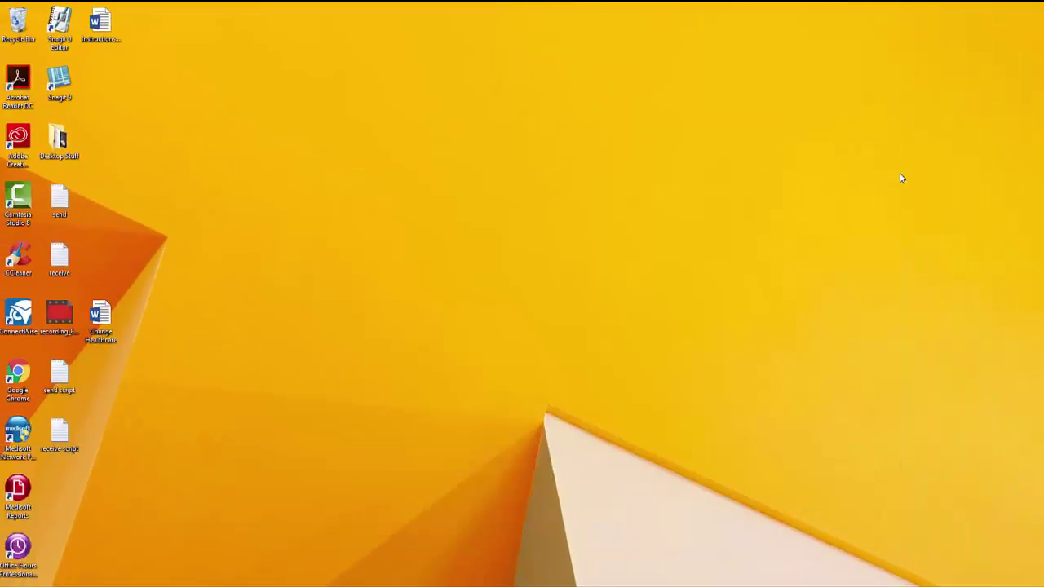